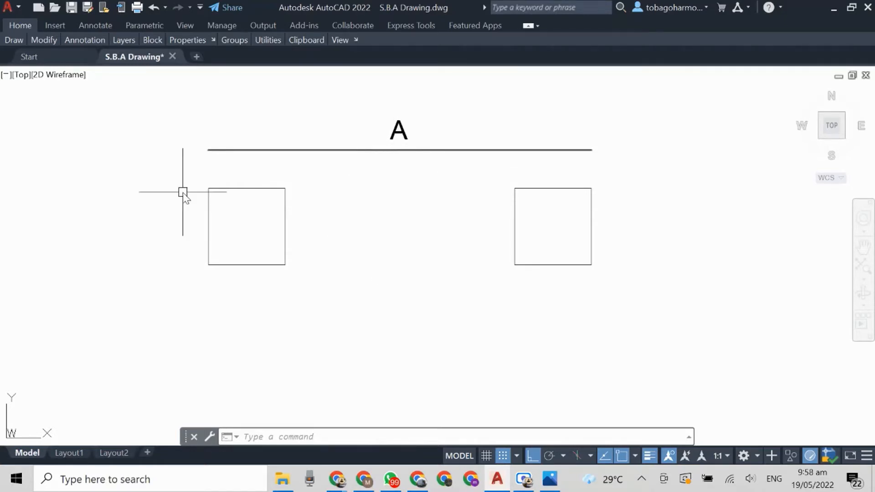
{"action": "left_click", "coordinate": [186, 165]}
{"action": "left_click", "coordinate": [325, 303]}
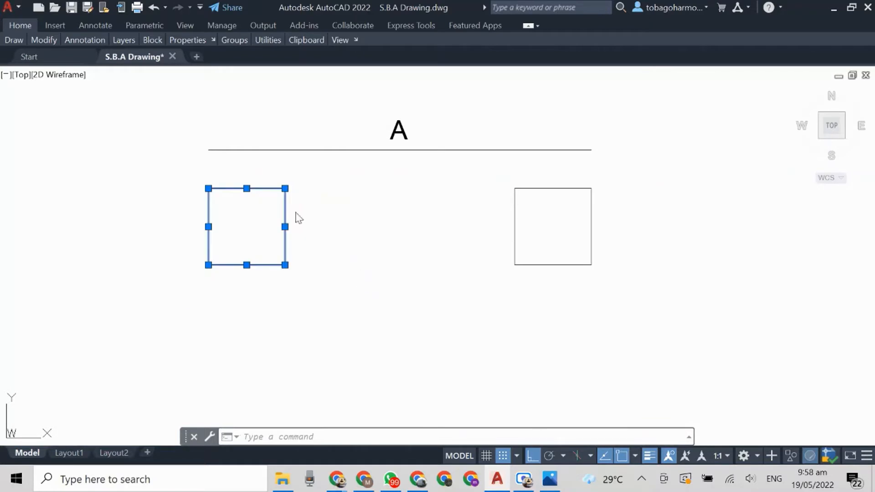
{"action": "key", "text": "Escape"}
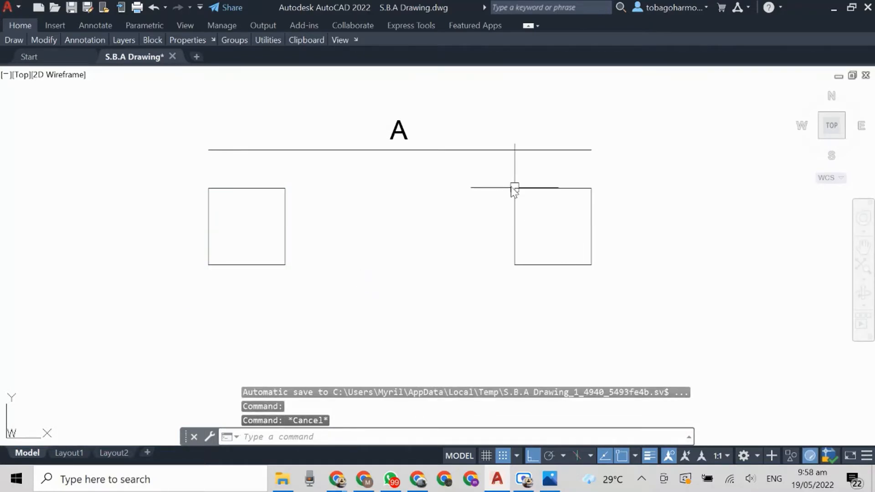
{"action": "left_click", "coordinate": [497, 172]}
{"action": "key", "text": "Escape"}
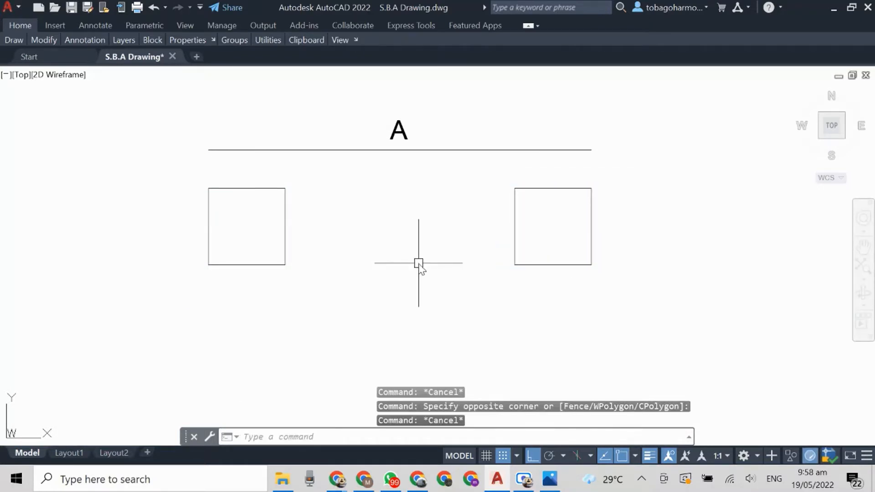
Draw a line from the left square's top-left corner to the midpoint of the horizontal line below the letter A.
{"action": "key", "text": "Return"}
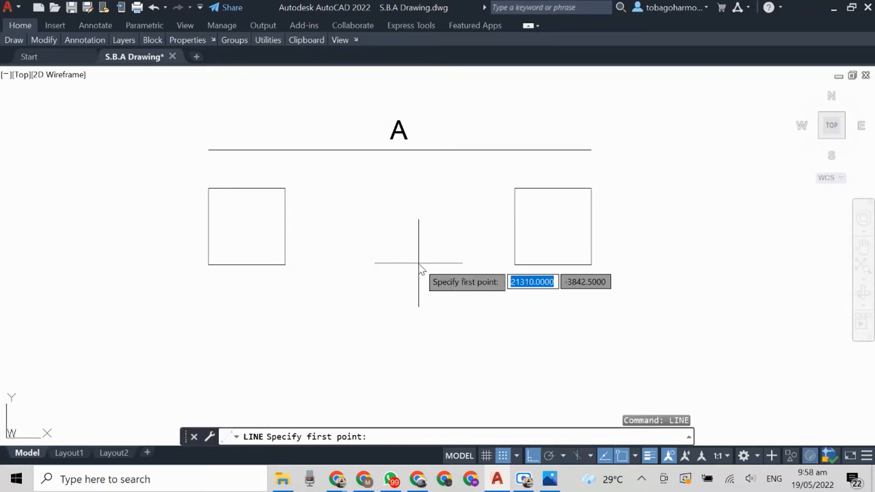
{"action": "left_click", "coordinate": [209, 188]}
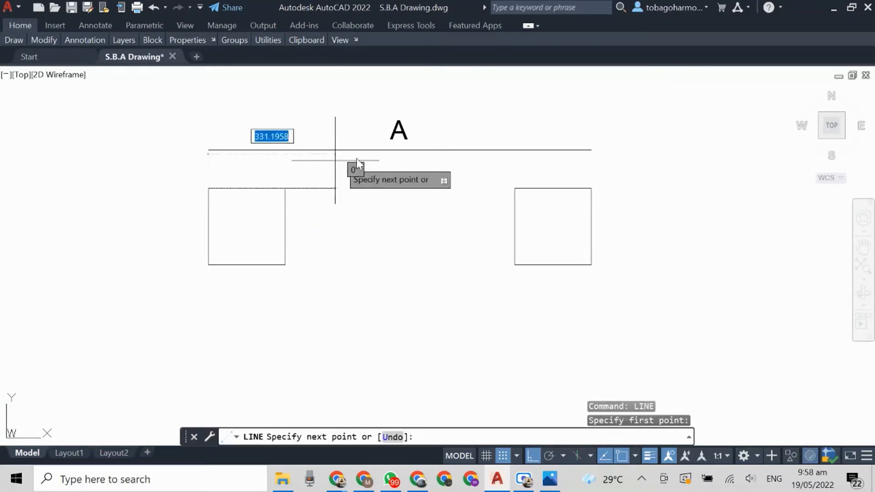
{"action": "left_click", "coordinate": [400, 150]}
{"action": "key", "text": "Return"}
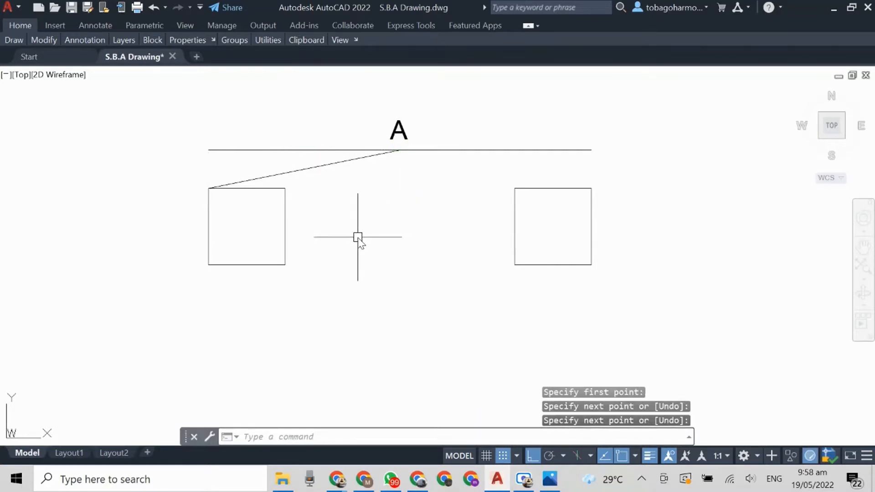
Turn ortho mode off and draw a line from the left square's top-right corner to the horizontal line's midpoint at A.
{"action": "key", "text": "F8"}
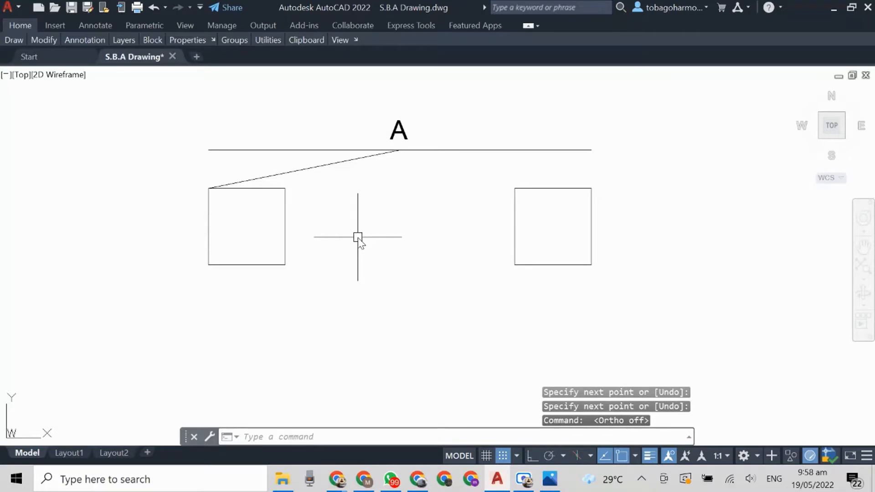
{"action": "right_click", "coordinate": [357, 236]}
{"action": "left_click", "coordinate": [386, 234]}
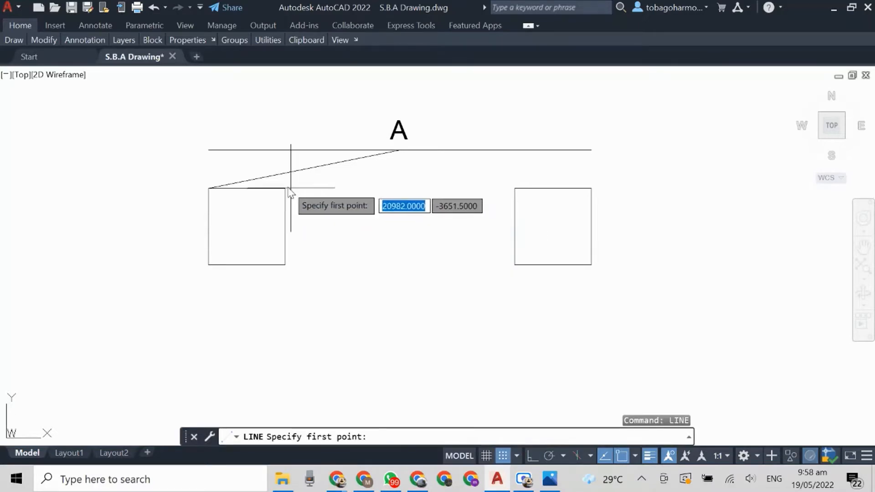
{"action": "left_click", "coordinate": [286, 188]}
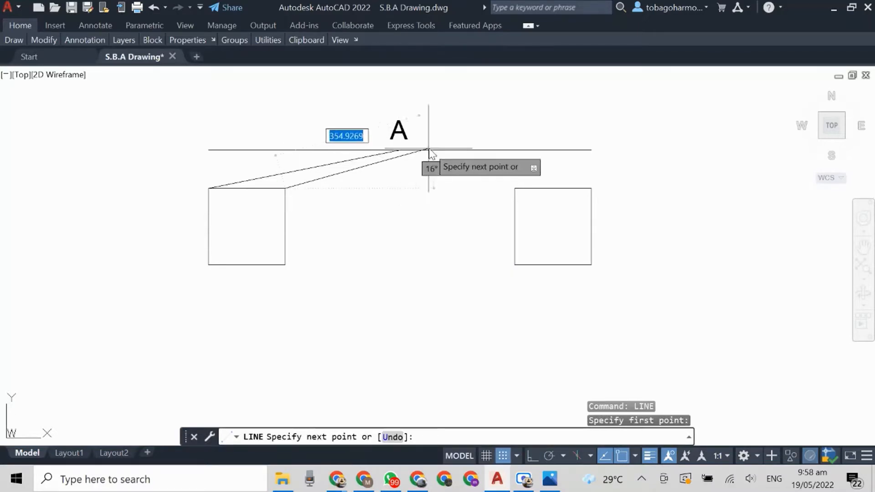
{"action": "left_click", "coordinate": [399, 150]}
{"action": "key", "text": "Return"}
{"action": "scroll", "coordinate": [403, 150], "scroll_direction": "up", "scroll_amount": 5}
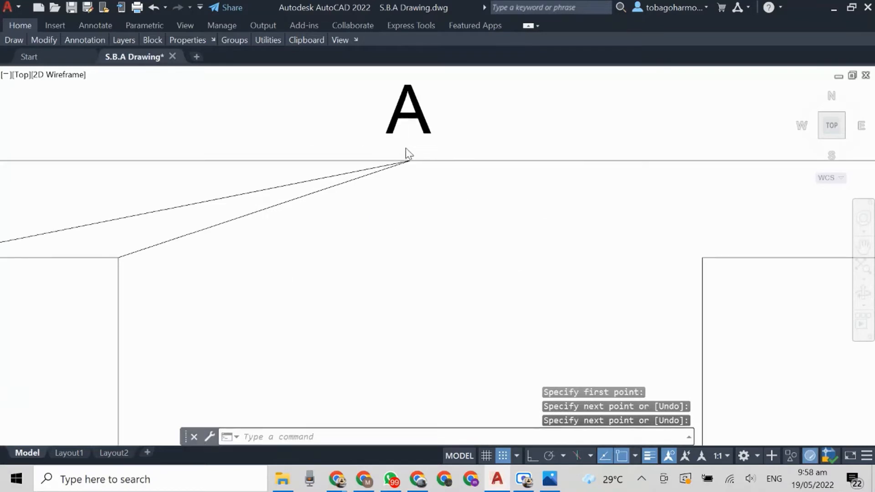
{"action": "scroll", "coordinate": [413, 152], "scroll_direction": "down", "scroll_amount": 5}
Draw a line from the left square's bottom-right corner to the horizontal line's midpoint at A.
{"action": "right_click", "coordinate": [420, 226]}
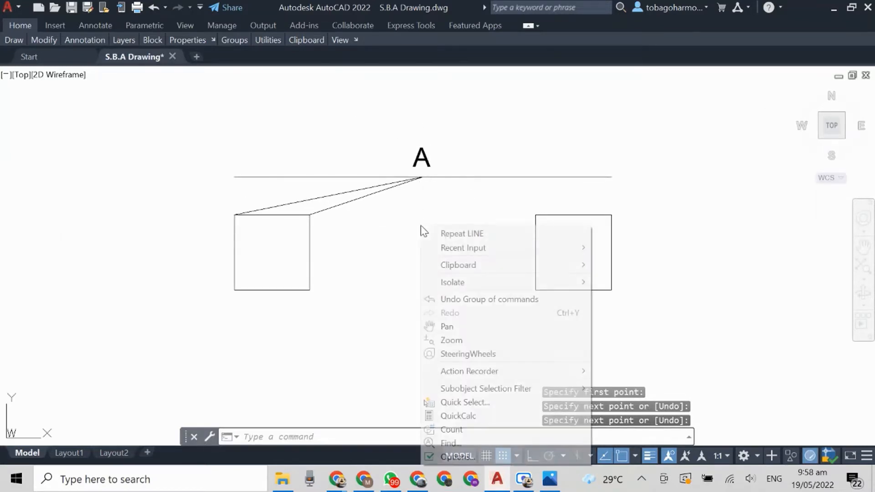
{"action": "left_click", "coordinate": [441, 234]}
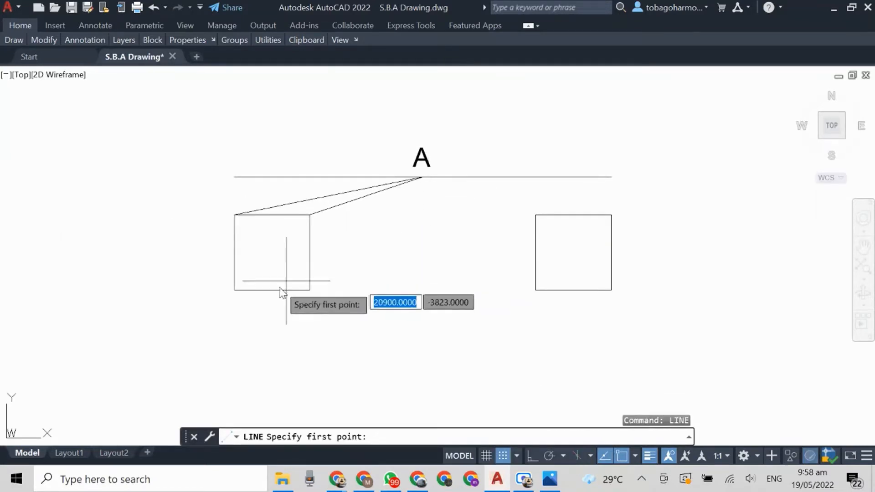
{"action": "left_click", "coordinate": [310, 290]}
{"action": "left_click", "coordinate": [422, 177]}
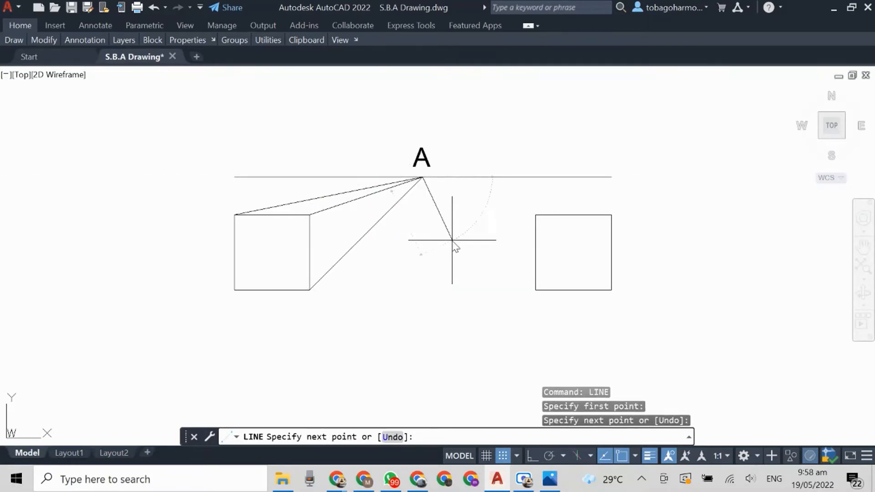
{"action": "key", "text": "Return"}
Draw a line from the right square's top-left corner to the horizontal line's midpoint at A.
{"action": "right_click", "coordinate": [463, 246]}
{"action": "left_click", "coordinate": [501, 8]}
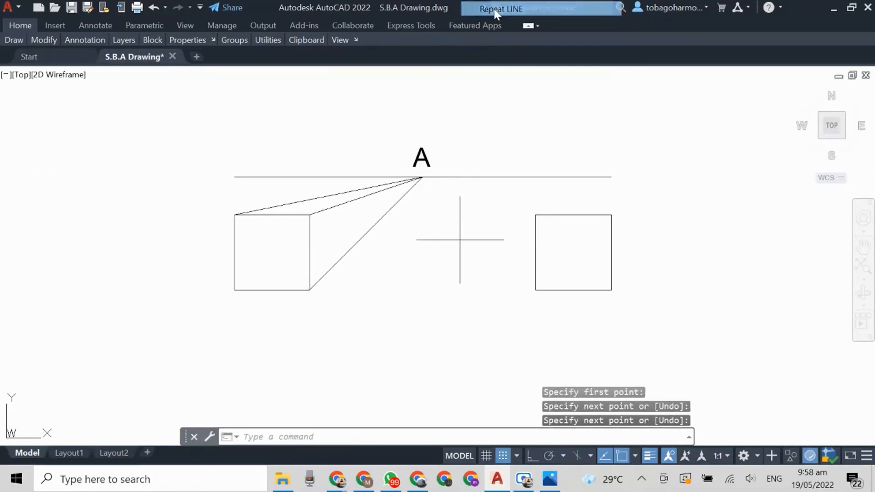
{"action": "left_click", "coordinate": [536, 215]}
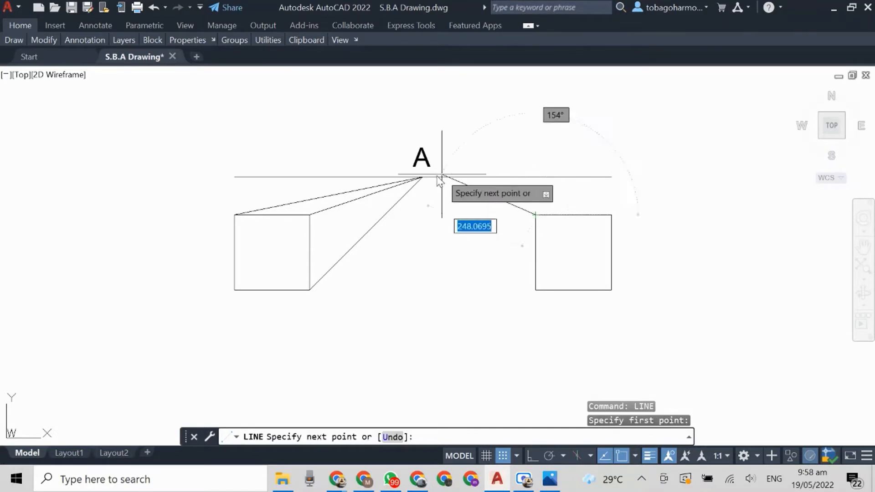
{"action": "left_click", "coordinate": [422, 178]}
{"action": "key", "text": "Return"}
Draw a line from the right square's bottom-left corner to the horizontal line's midpoint at A.
{"action": "right_click", "coordinate": [450, 255]}
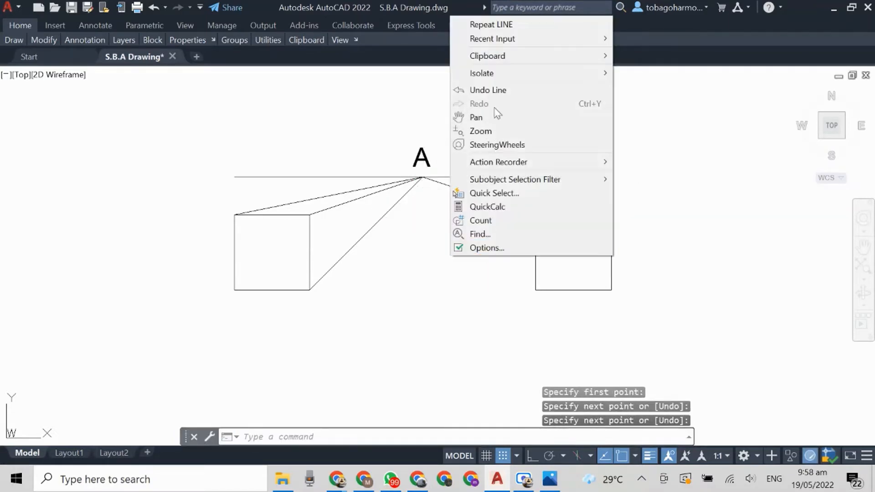
{"action": "left_click", "coordinate": [492, 25]}
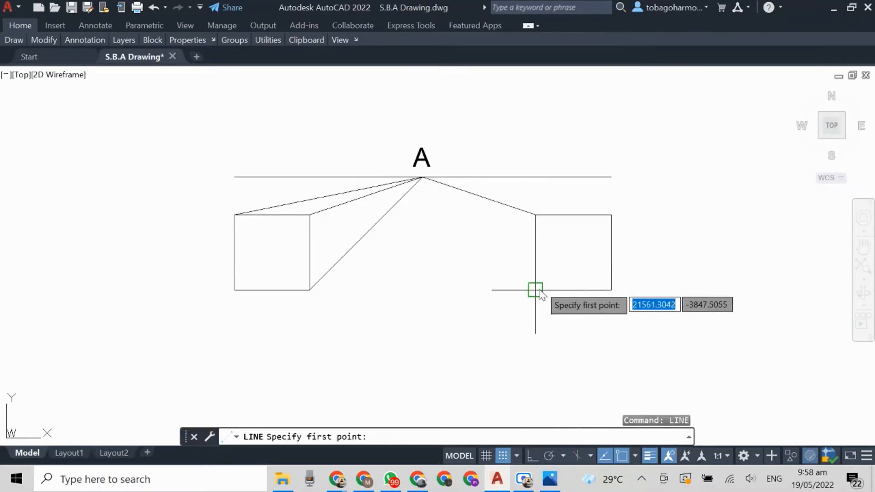
{"action": "left_click", "coordinate": [535, 290]}
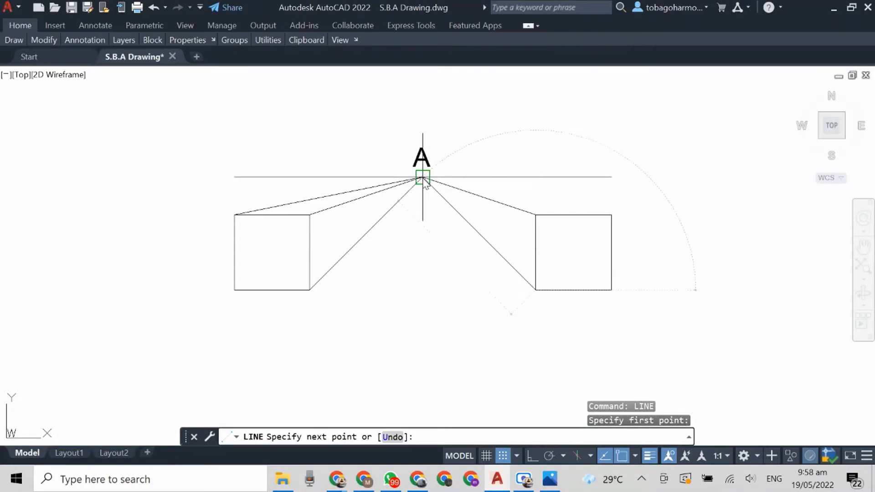
{"action": "left_click", "coordinate": [422, 178]}
{"action": "key", "text": "Return"}
Draw a line from the right square's top-right corner to the horizontal line's midpoint at A.
{"action": "right_click", "coordinate": [427, 242]}
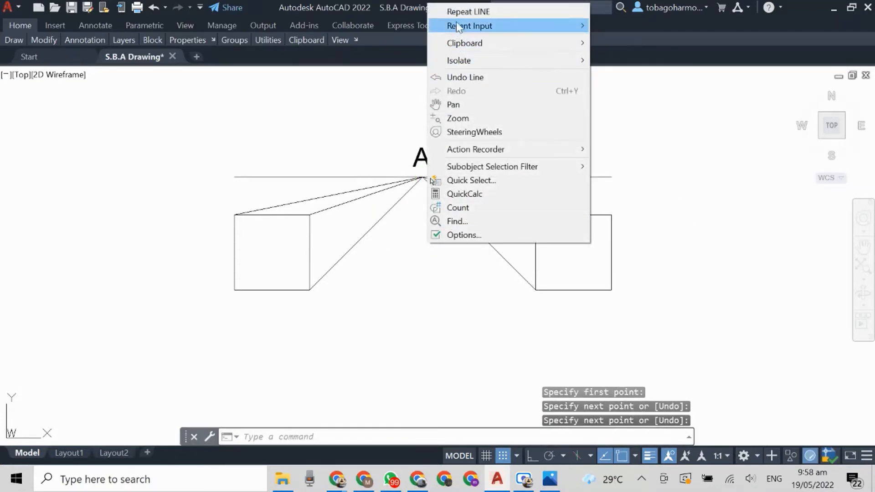
{"action": "left_click", "coordinate": [457, 15]}
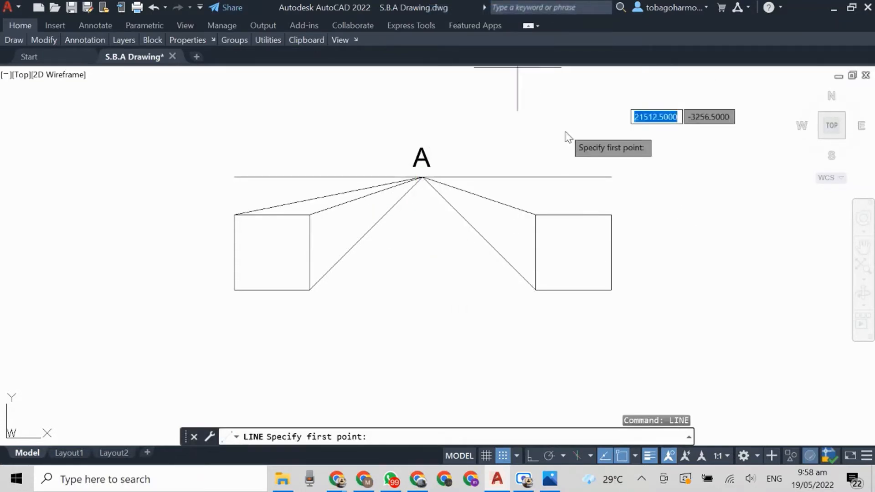
{"action": "left_click", "coordinate": [611, 214]}
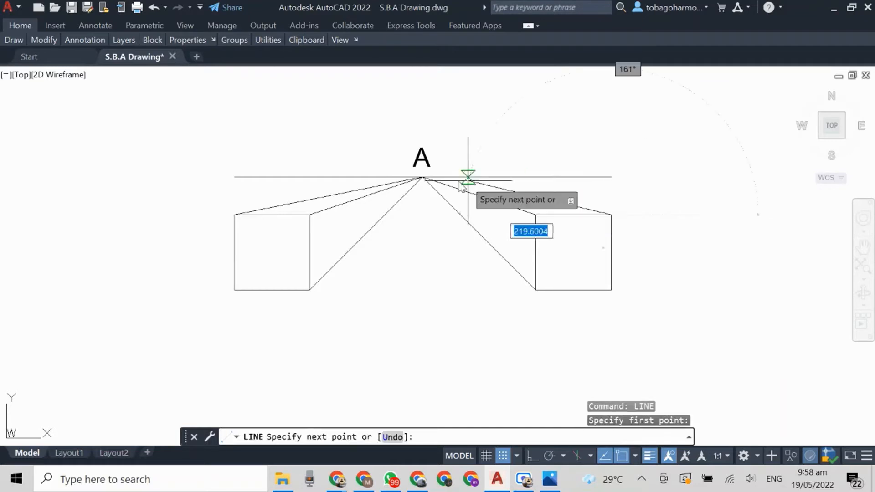
{"action": "left_click", "coordinate": [422, 177]}
{"action": "key", "text": "Return"}
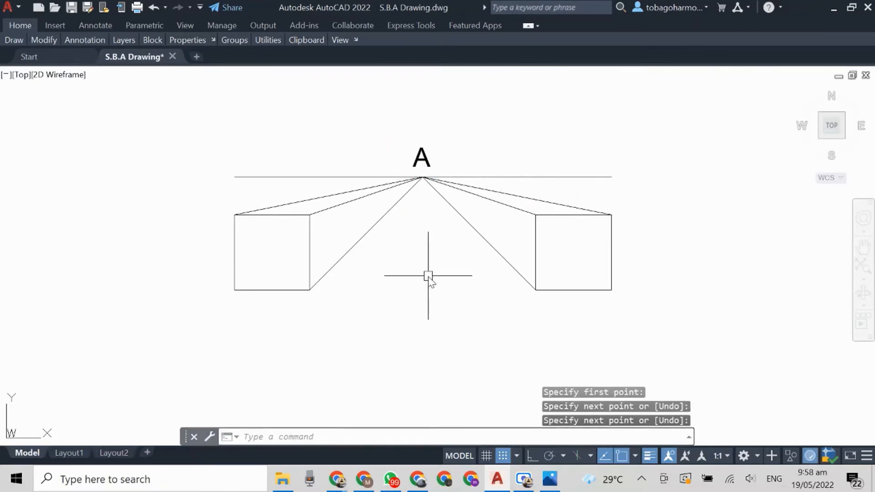
{"action": "mouse_move", "coordinate": [426, 280]}
{"action": "middle_mouse_down"}
{"action": "mouse_move", "coordinate": [414, 285]}
{"action": "mouse_move", "coordinate": [415, 299]}
{"action": "middle_mouse_up"}
{"action": "scroll", "coordinate": [413, 278], "scroll_direction": "up", "scroll_amount": 2}
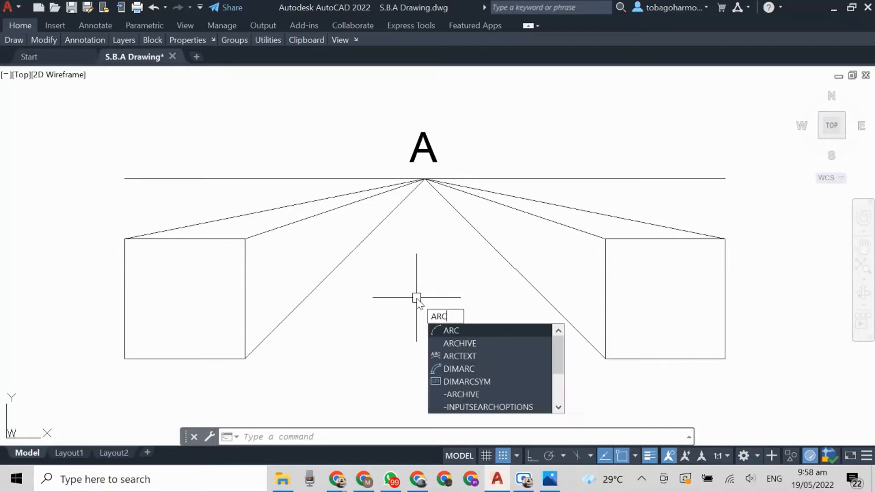
{"action": "key", "text": "Return"}
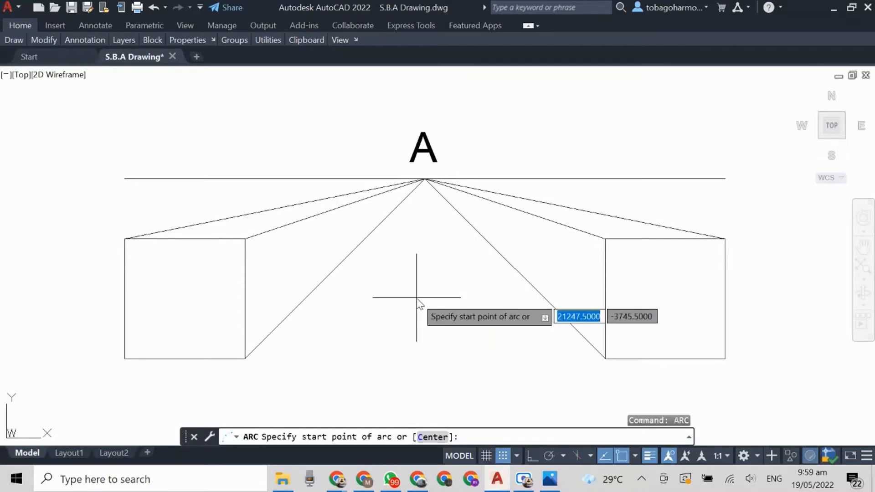
{"action": "left_click", "coordinate": [245, 358]}
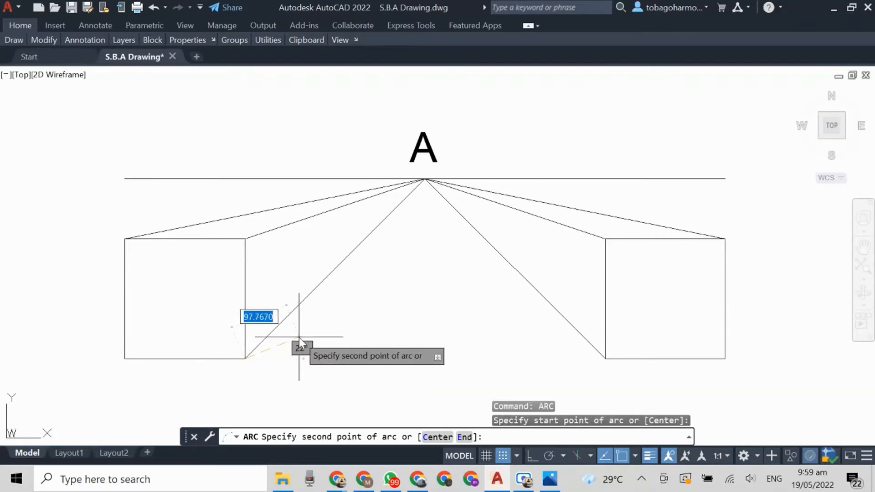
{"action": "type", "text": "100"}
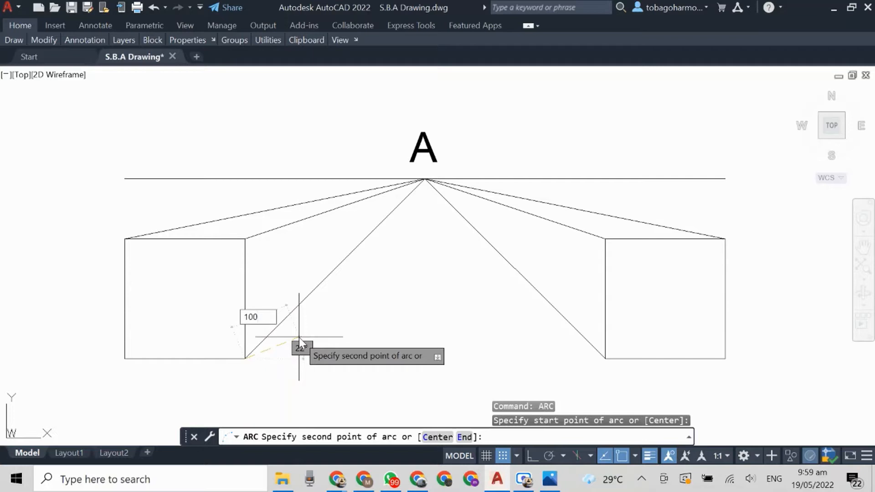
{"action": "key", "text": "Return"}
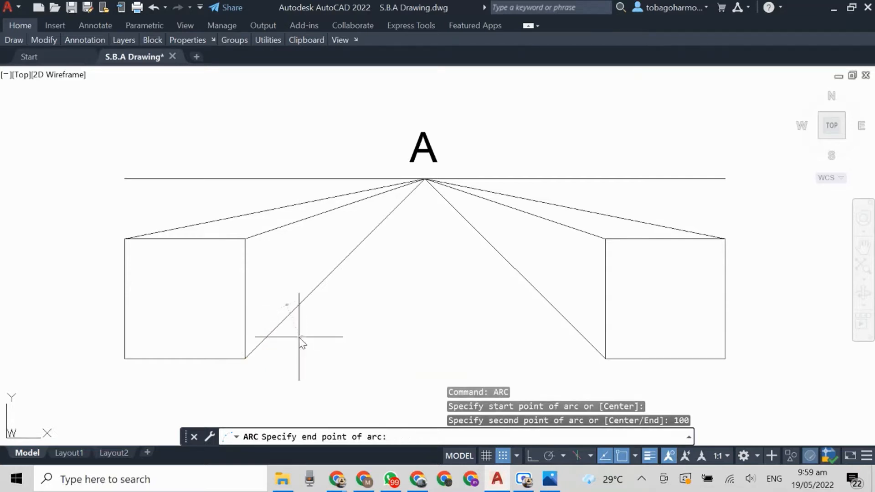
{"action": "key", "text": "Escape"}
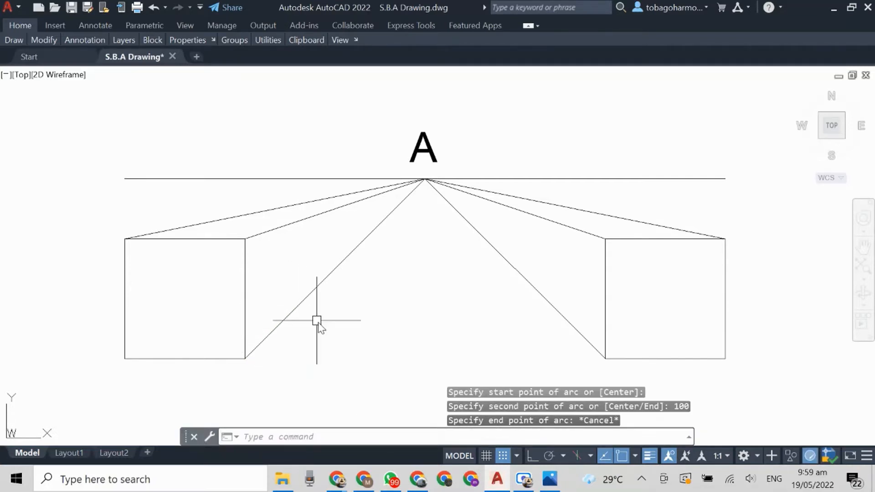
Draw a short arc of radius 100 centred on the left square's bottom-right corner, ending on the diagonal line to A.
{"action": "right_click", "coordinate": [354, 319]}
{"action": "left_click", "coordinate": [405, 87]}
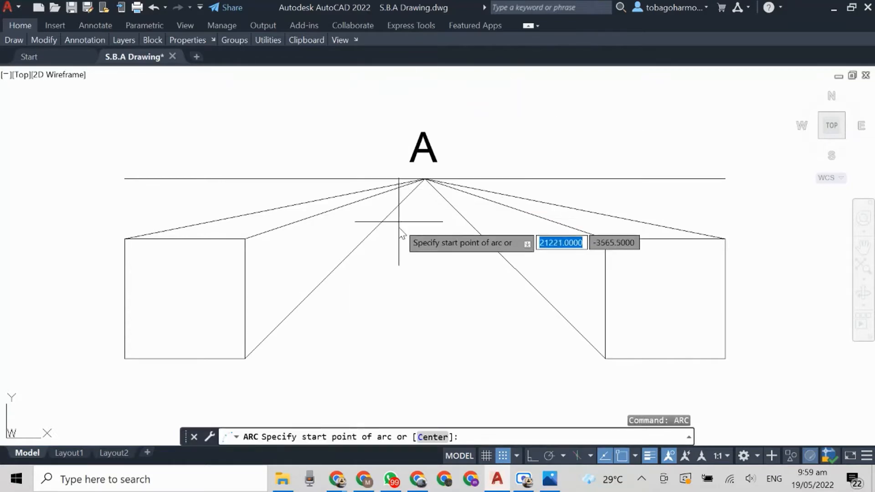
{"action": "type", "text": "c"}
{"action": "key", "text": "Return"}
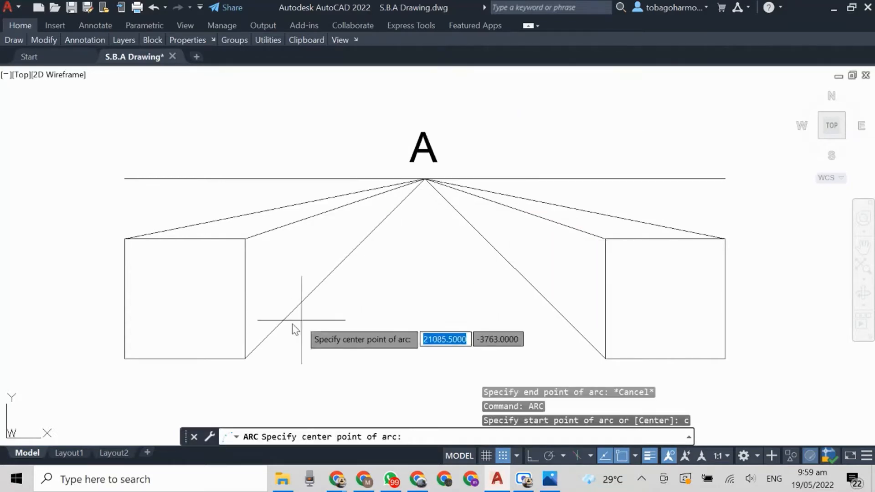
{"action": "left_click", "coordinate": [245, 358]}
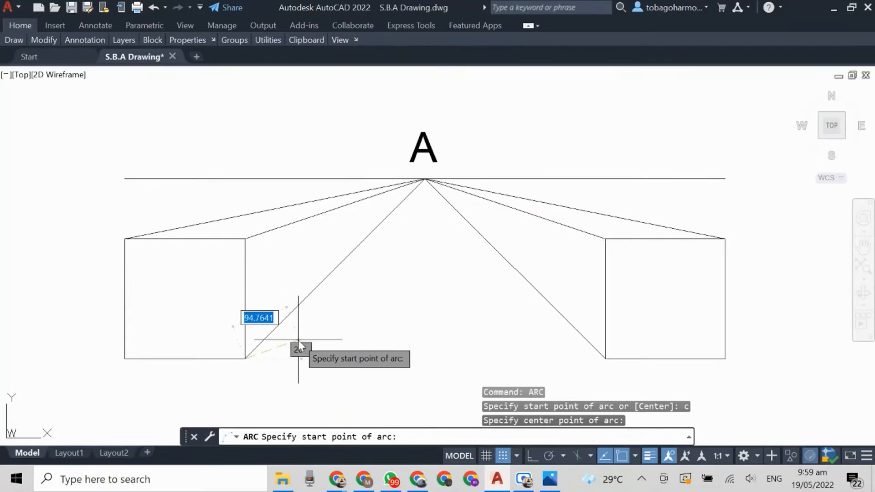
{"action": "type", "text": "100"}
{"action": "key", "text": "Return"}
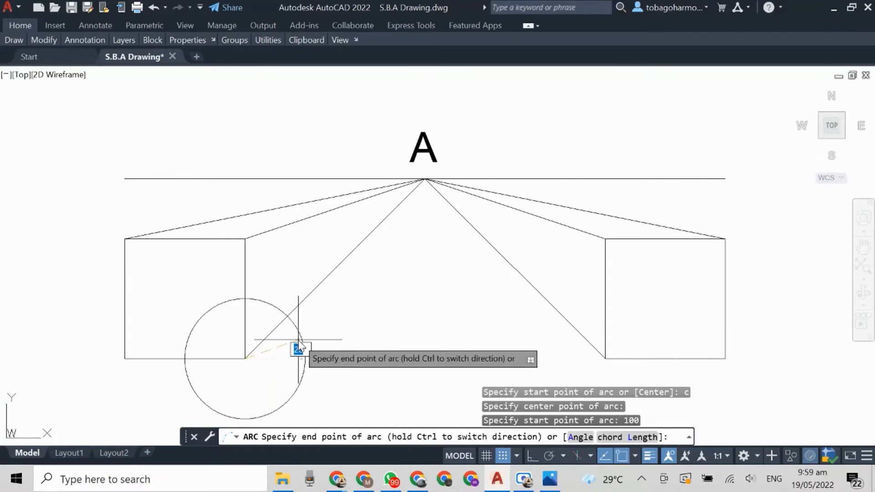
{"action": "left_click", "coordinate": [282, 301]}
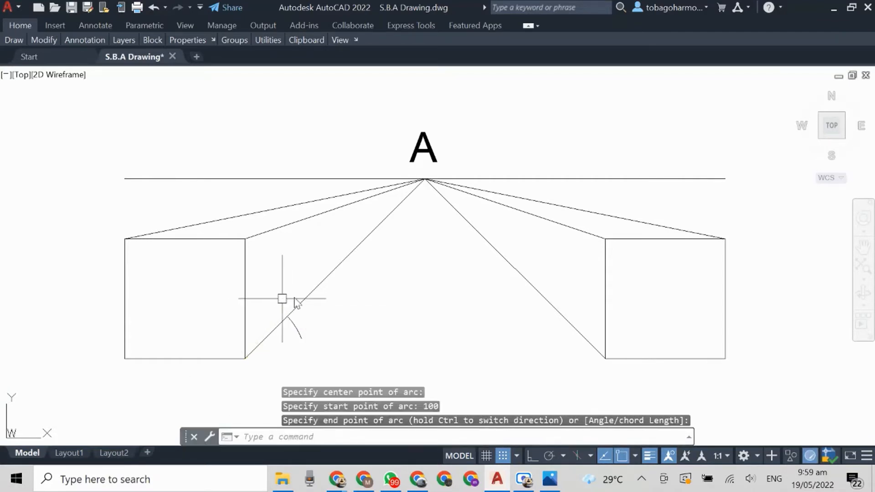
Draw a vertical line from the arc's end on the left square's diagonal up past the horizon line.
{"action": "right_click", "coordinate": [391, 291]}
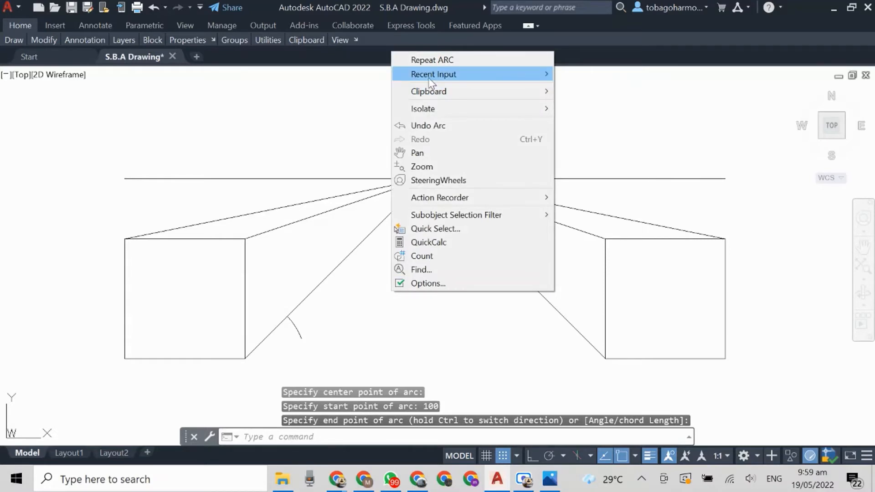
{"action": "mouse_move", "coordinate": [429, 77]}
{"action": "left_click", "coordinate": [585, 84]}
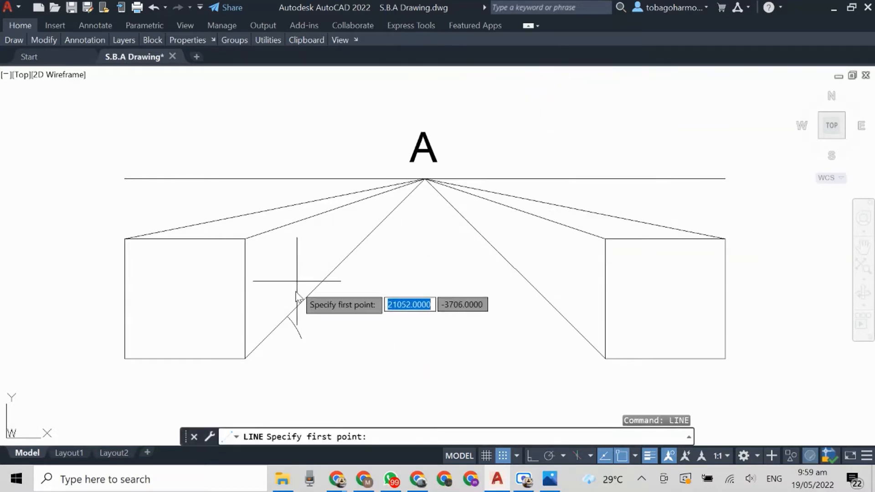
{"action": "left_click", "coordinate": [287, 315]}
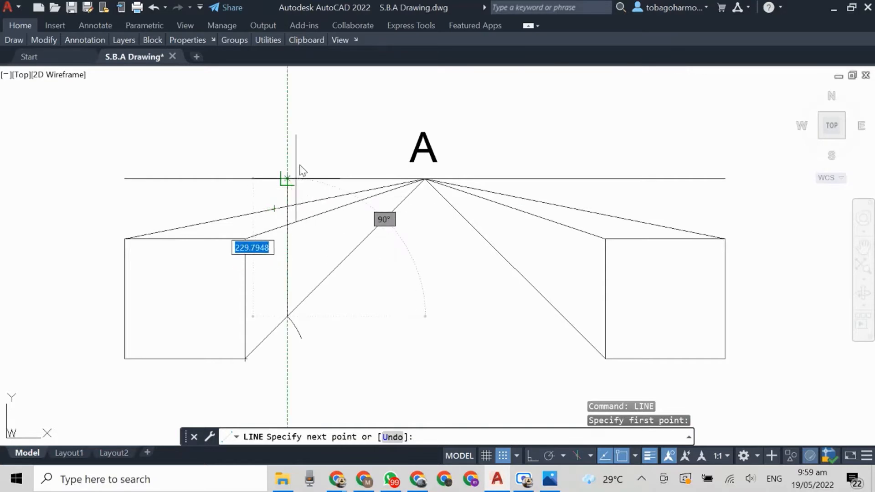
{"action": "left_click", "coordinate": [299, 145]}
{"action": "key", "text": "Escape"}
{"action": "right_click", "coordinate": [301, 144]}
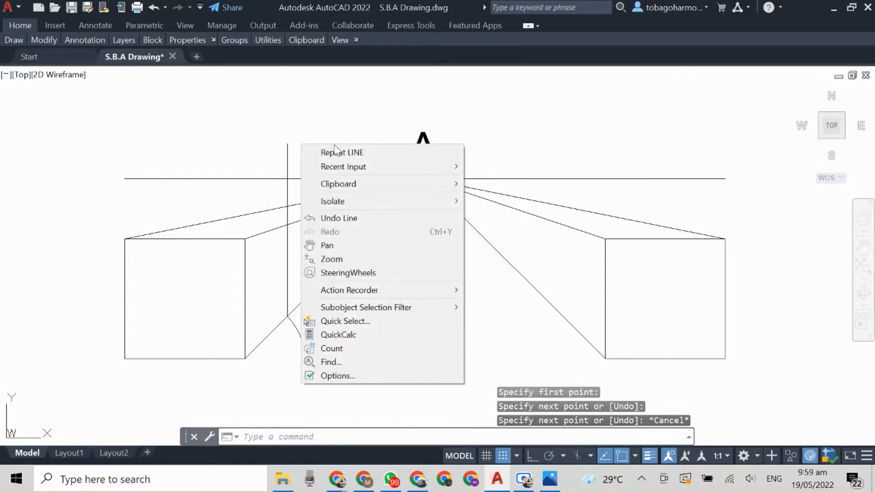
{"action": "left_click", "coordinate": [337, 151]}
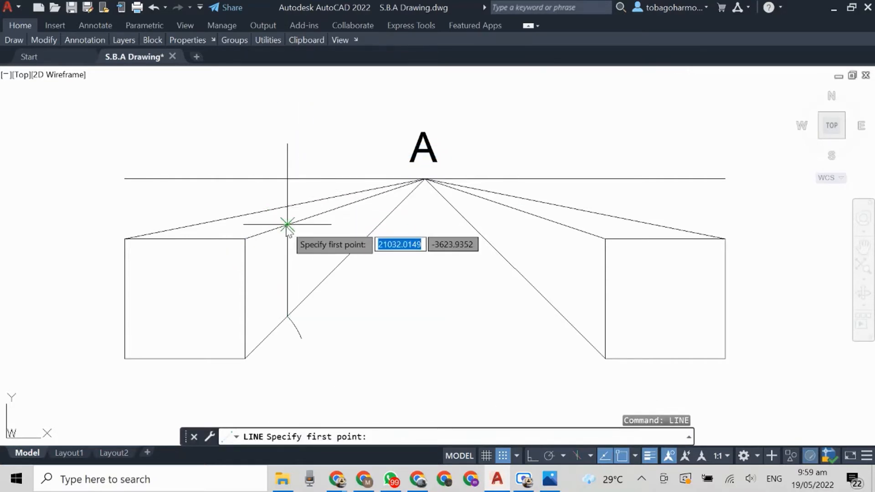
{"action": "left_click", "coordinate": [287, 225]}
{"action": "key", "text": "Escape"}
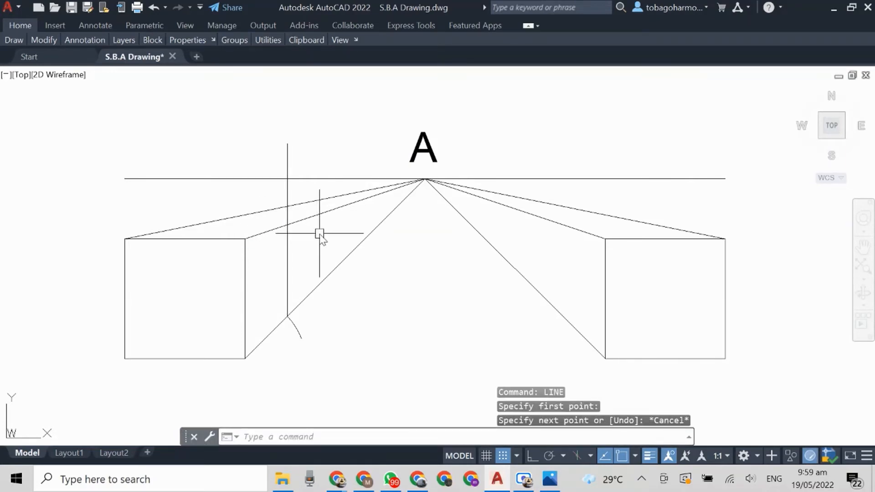
With Ortho on, draw a horizontal line from the vertical's intersection with the left square's inner top projection line to above its outer edge.
{"action": "key", "text": "F8"}
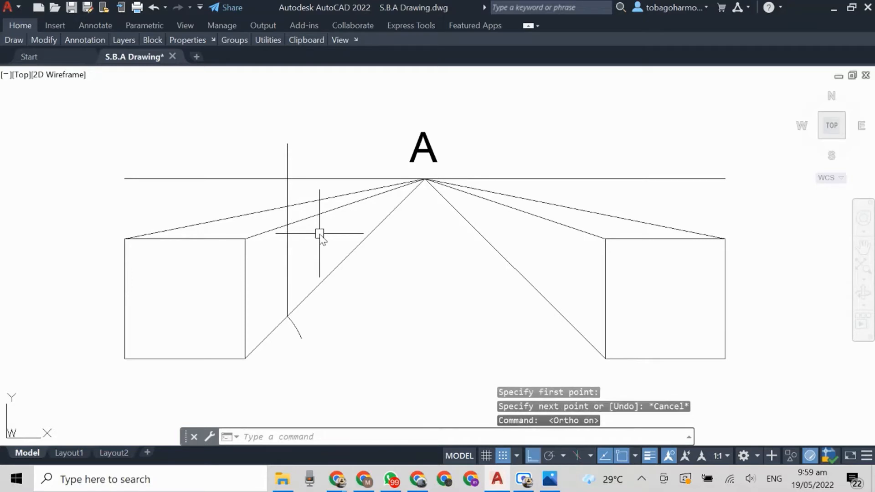
{"action": "right_click", "coordinate": [381, 269]}
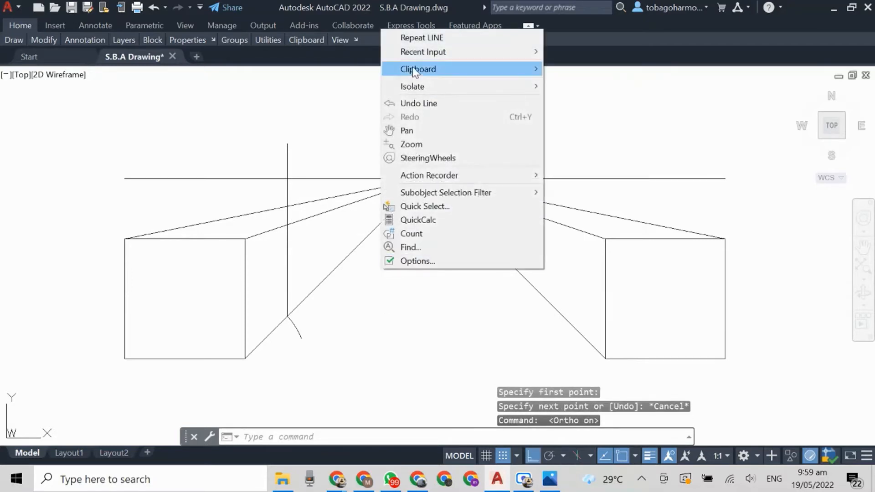
{"action": "mouse_move", "coordinate": [421, 52]}
{"action": "left_click", "coordinate": [569, 52]}
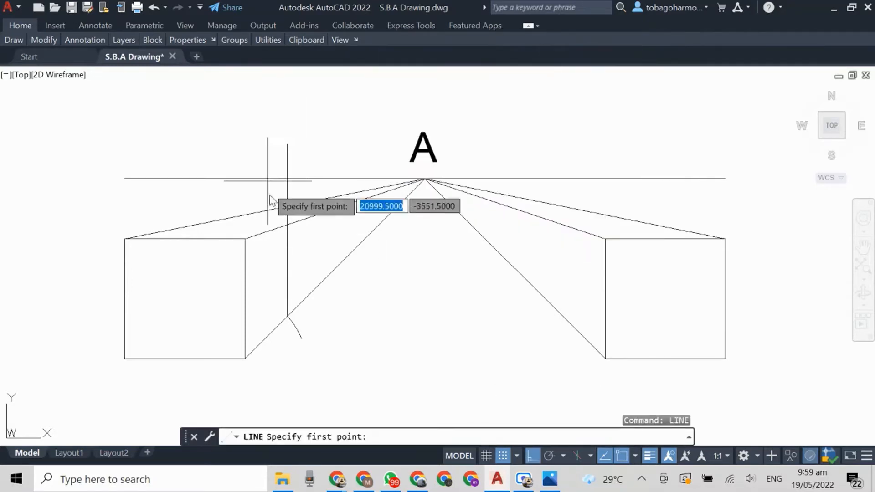
{"action": "left_click", "coordinate": [287, 224]}
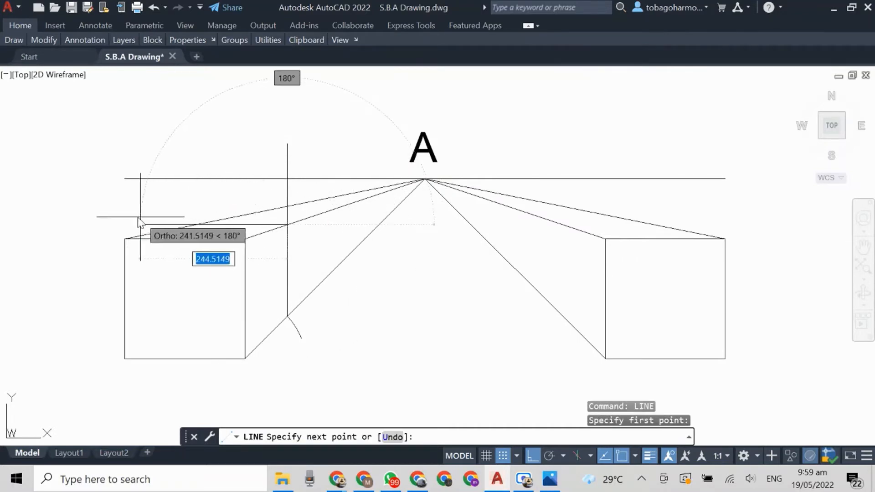
{"action": "left_click", "coordinate": [124, 222]}
{"action": "key", "text": "Return"}
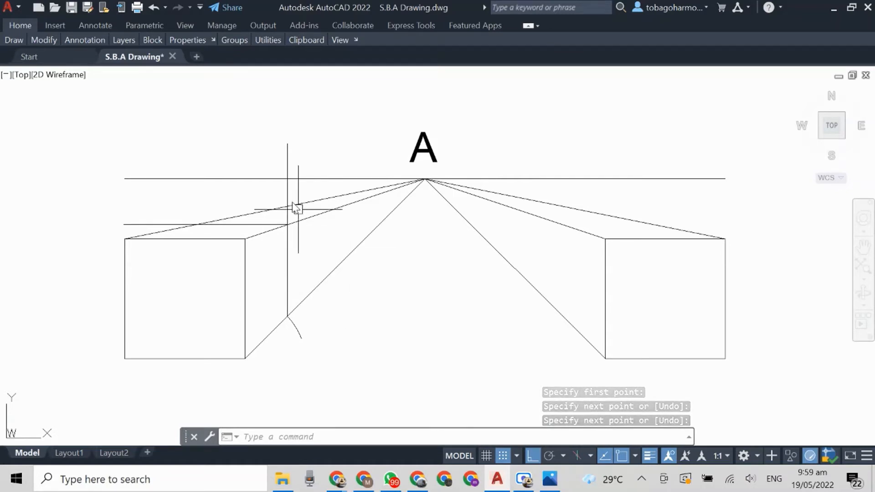
{"action": "scroll", "coordinate": [214, 209], "scroll_direction": "up", "scroll_amount": 1}
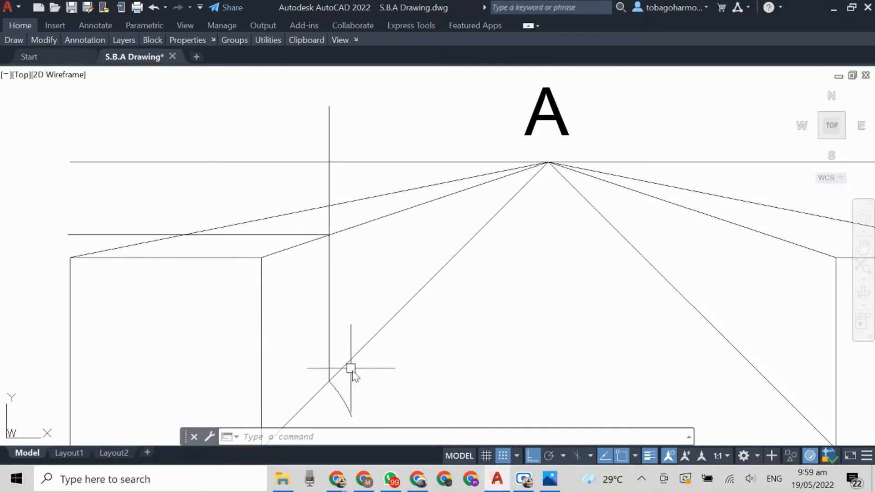
{"action": "scroll", "coordinate": [360, 299], "scroll_direction": "up", "scroll_amount": 1}
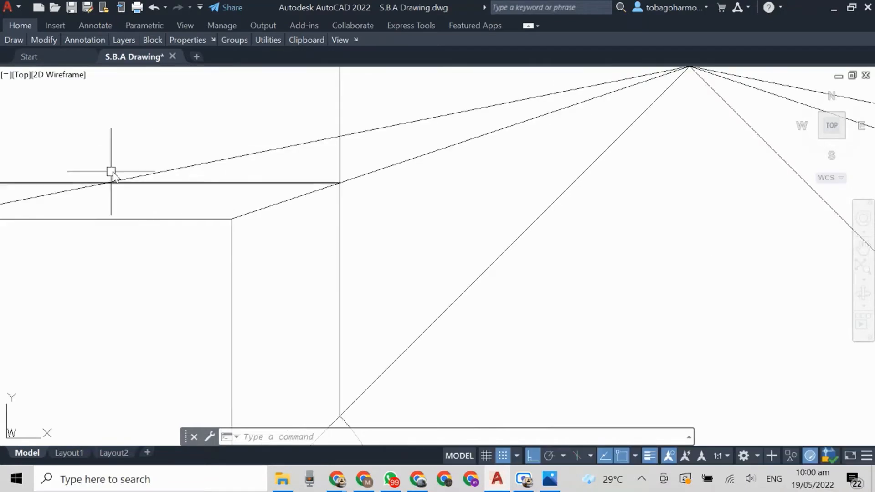
{"action": "scroll", "coordinate": [377, 129], "scroll_direction": "down", "scroll_amount": 1}
{"action": "scroll", "coordinate": [377, 129], "scroll_direction": "down", "scroll_amount": 1}
{"action": "right_click", "coordinate": [455, 255]}
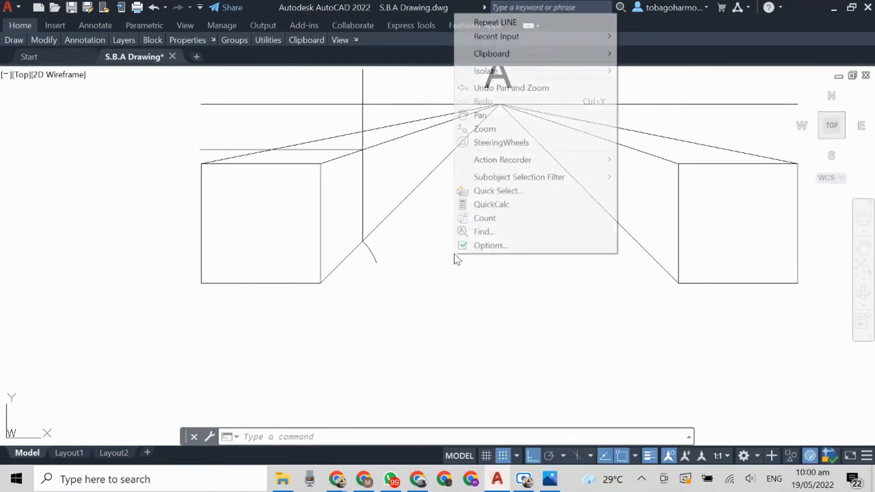
{"action": "left_click", "coordinate": [492, 22]}
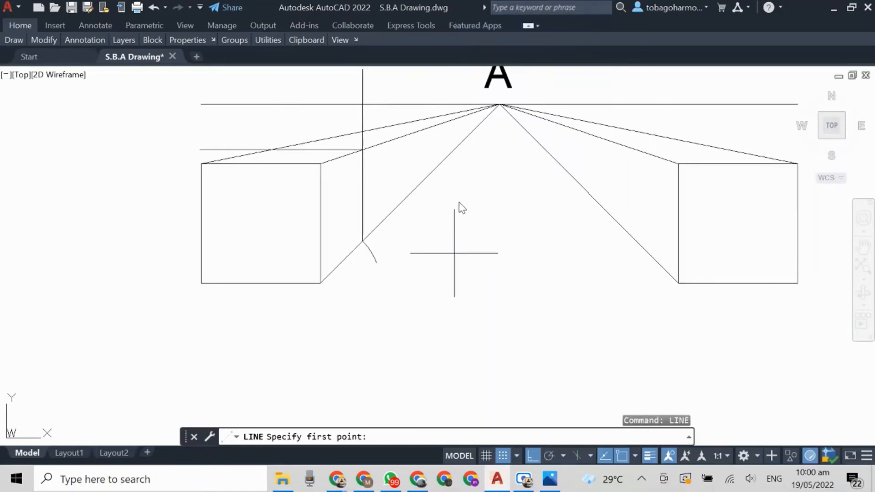
{"action": "left_click", "coordinate": [496, 285]}
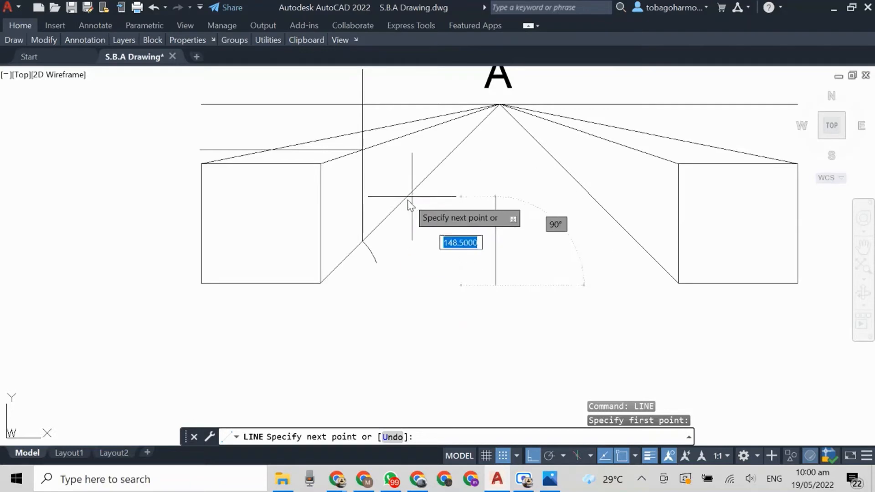
{"action": "key", "text": "Escape"}
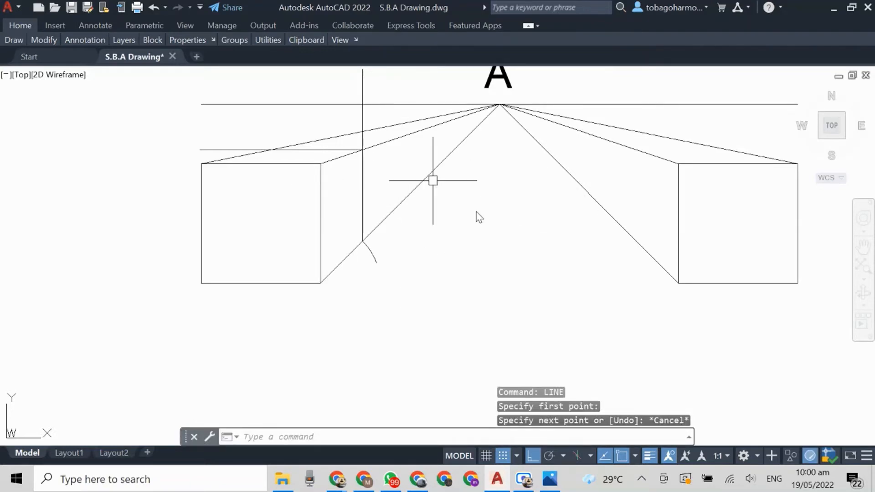
Trim the left box's new horizontal line beyond the outer projection line and its vertical line above the rear top edge.
{"action": "middle_click_drag", "start_coordinate": [529, 260], "coordinate": [507, 269]}
{"action": "type", "text": "trim"}
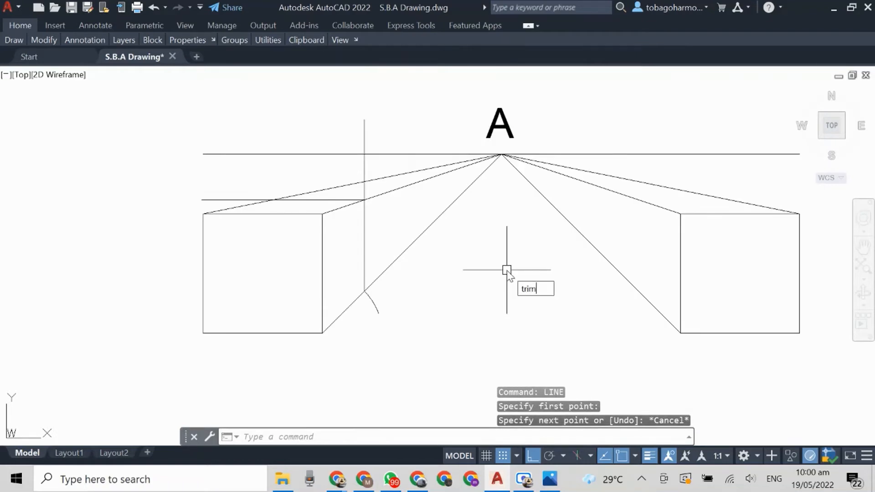
{"action": "key", "text": "Return"}
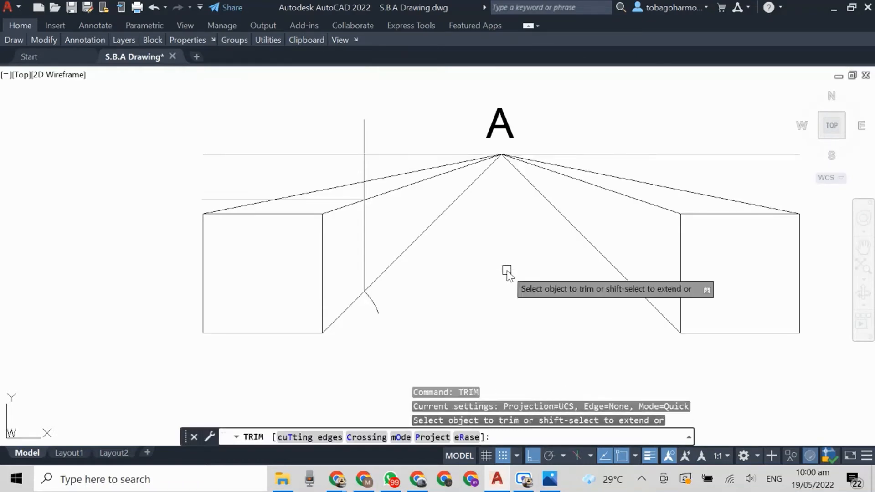
{"action": "left_click", "coordinate": [223, 199]}
{"action": "left_click", "coordinate": [363, 126]}
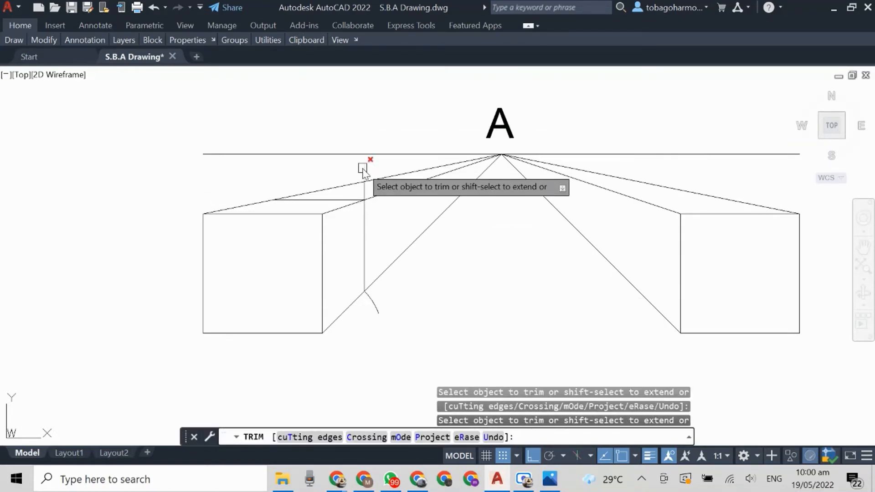
{"action": "scroll", "coordinate": [379, 199], "scroll_direction": "up", "scroll_amount": 3}
{"action": "left_click", "coordinate": [363, 189]}
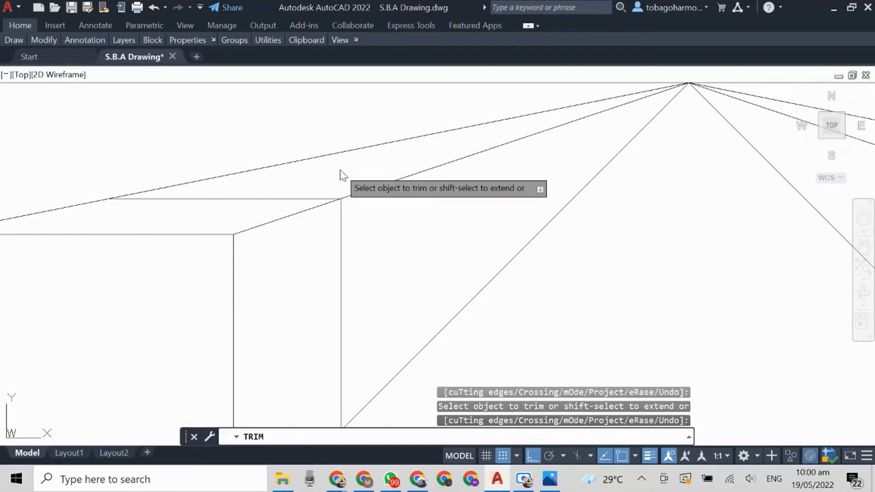
{"action": "scroll", "coordinate": [386, 267], "scroll_direction": "down", "scroll_amount": 3}
{"action": "key", "text": "Escape"}
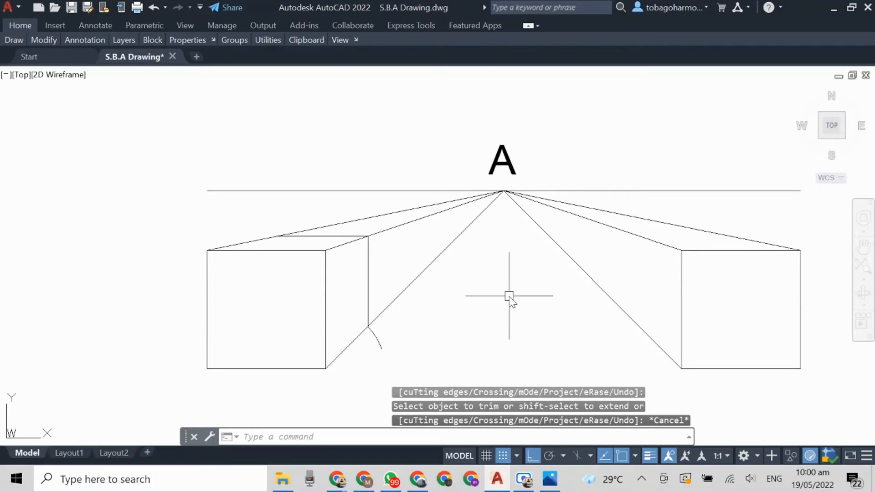
Draw a quarter arc of radius 100 centred on the right square's bottom-left corner, from its vertical edge across the diagonal to base level.
{"action": "middle_click_drag", "start_coordinate": [510, 301], "coordinate": [428, 288]}
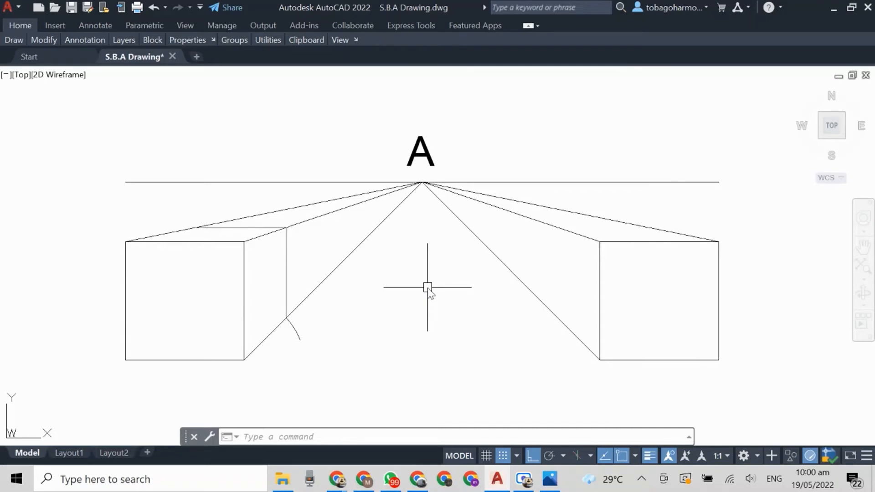
{"action": "type", "text": "arc"}
{"action": "key", "text": "Return"}
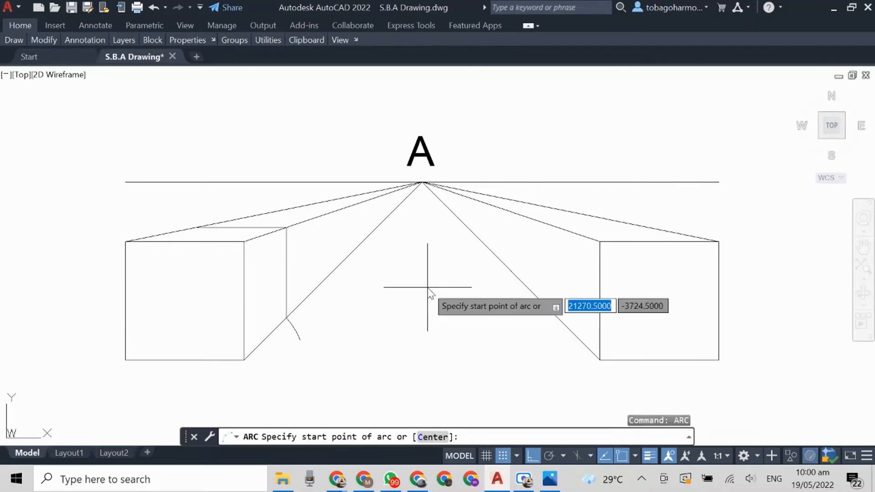
{"action": "type", "text": "c"}
{"action": "key", "text": "Return"}
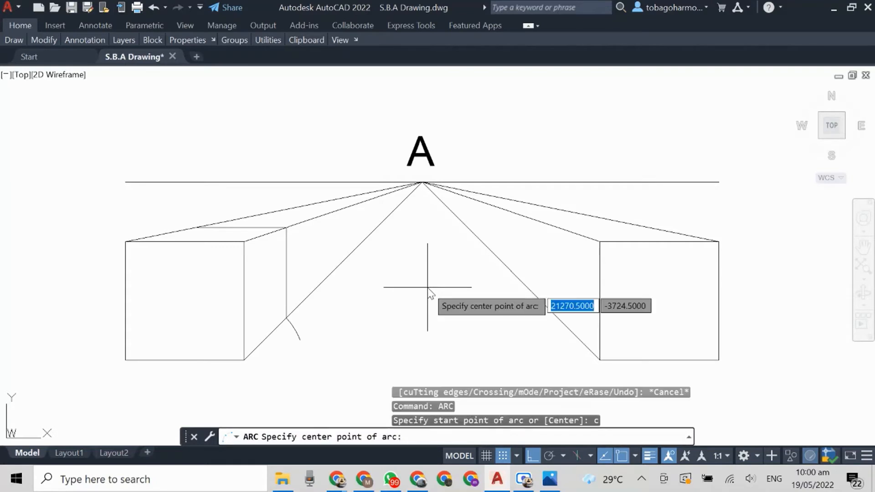
{"action": "left_click", "coordinate": [600, 360]}
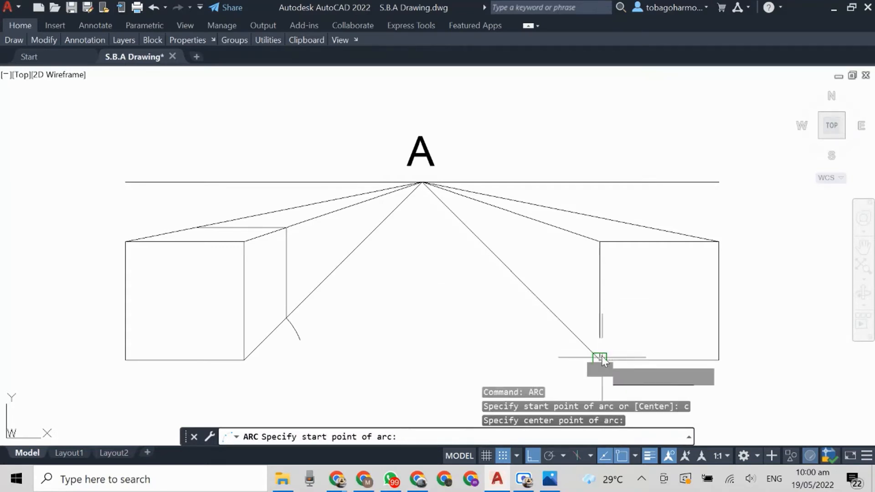
{"action": "scroll", "coordinate": [574, 310], "scroll_direction": "up", "scroll_amount": 1}
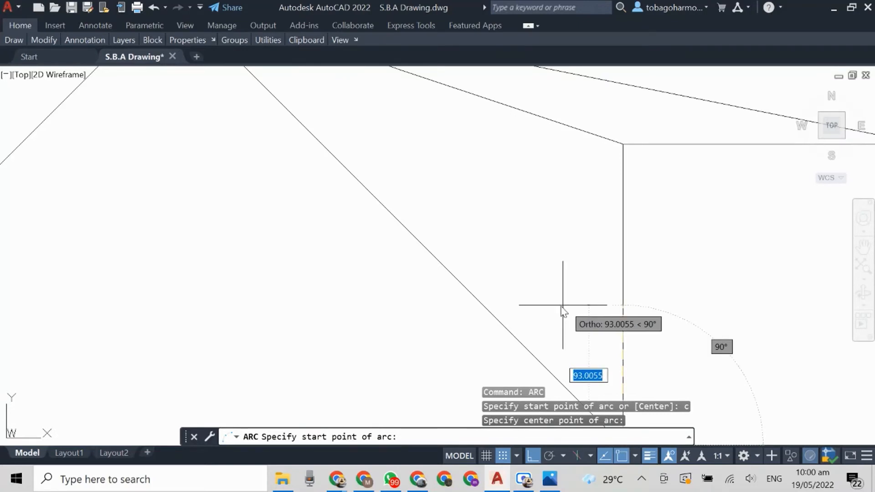
{"action": "type", "text": "19"}
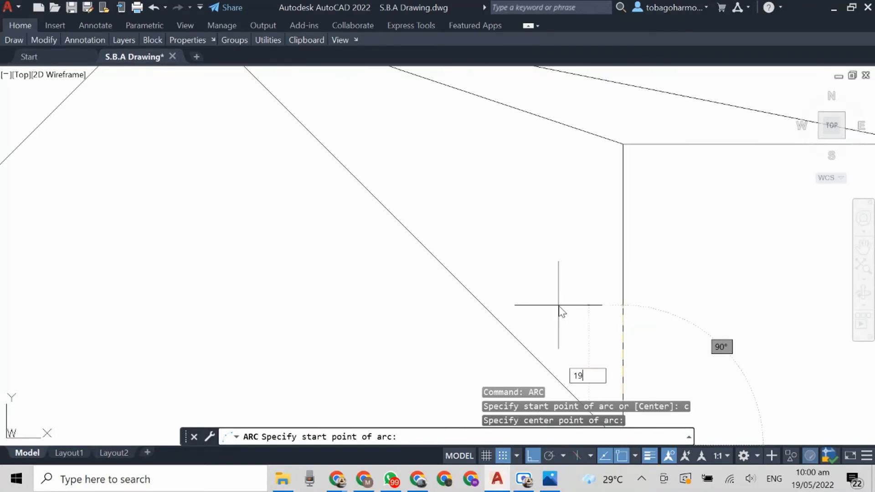
{"action": "key", "text": "Return"}
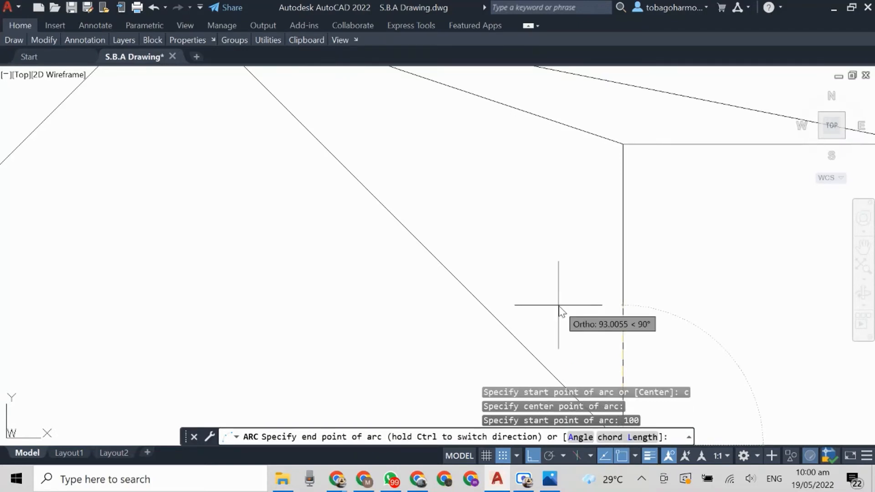
{"action": "left_click", "coordinate": [473, 347]}
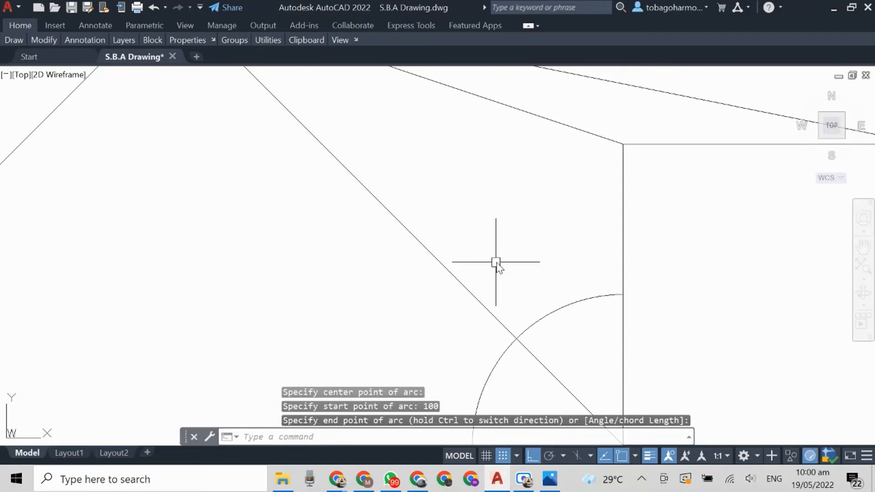
{"action": "scroll", "coordinate": [494, 264], "scroll_direction": "down", "scroll_amount": 3}
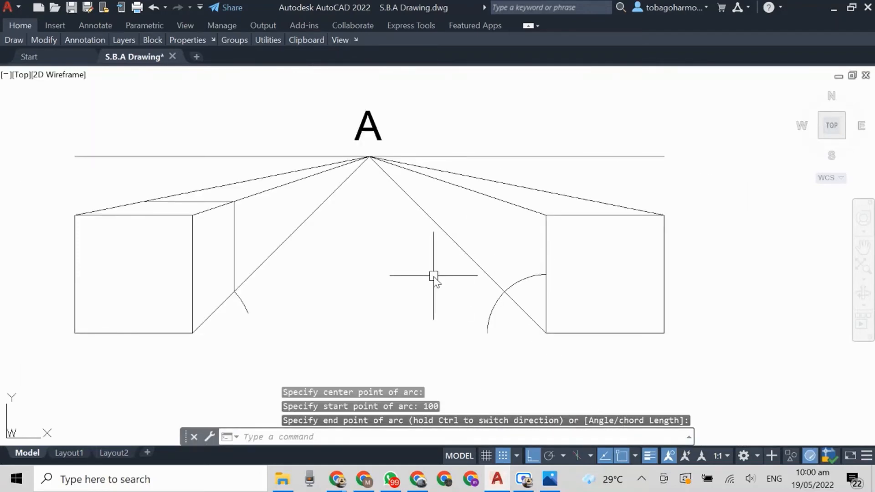
Draw a vertical line from the arc's intersection with the right square's diagonal up past the outer projection line, just short of the horizon.
{"action": "key", "text": "Return"}
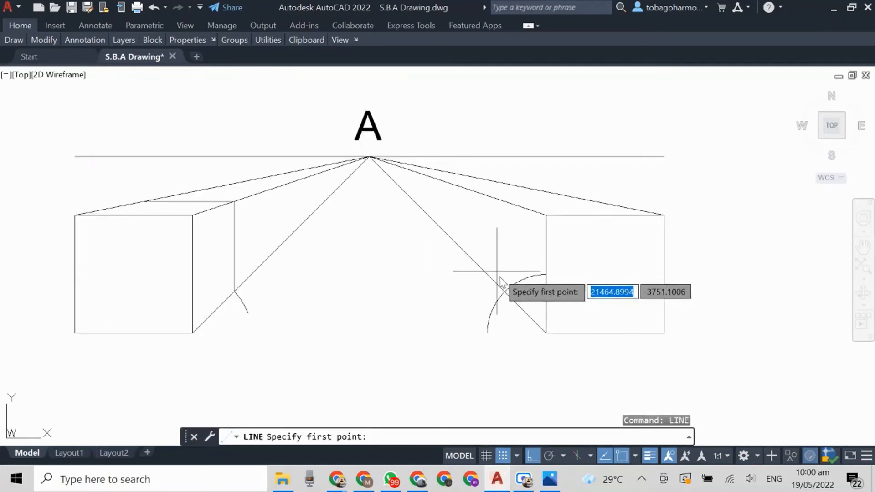
{"action": "scroll", "coordinate": [503, 290], "scroll_direction": "up", "scroll_amount": 5}
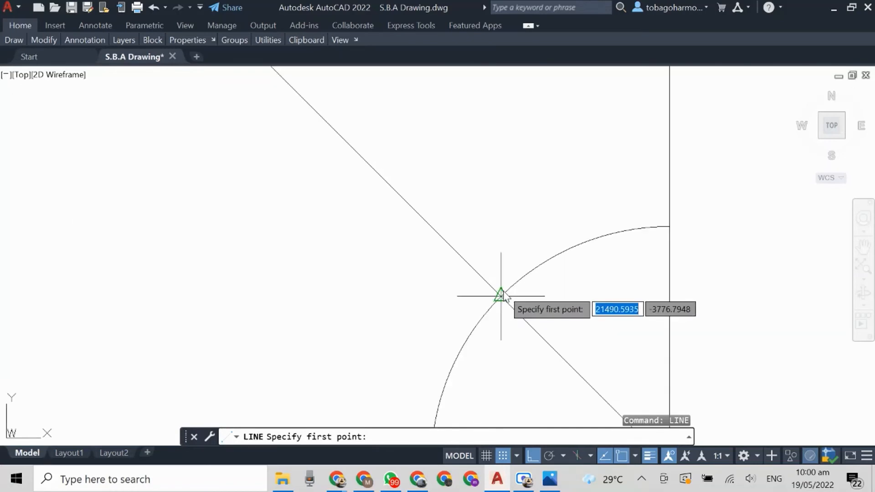
{"action": "left_click", "coordinate": [500, 295]}
{"action": "scroll", "coordinate": [506, 184], "scroll_direction": "down", "scroll_amount": 2}
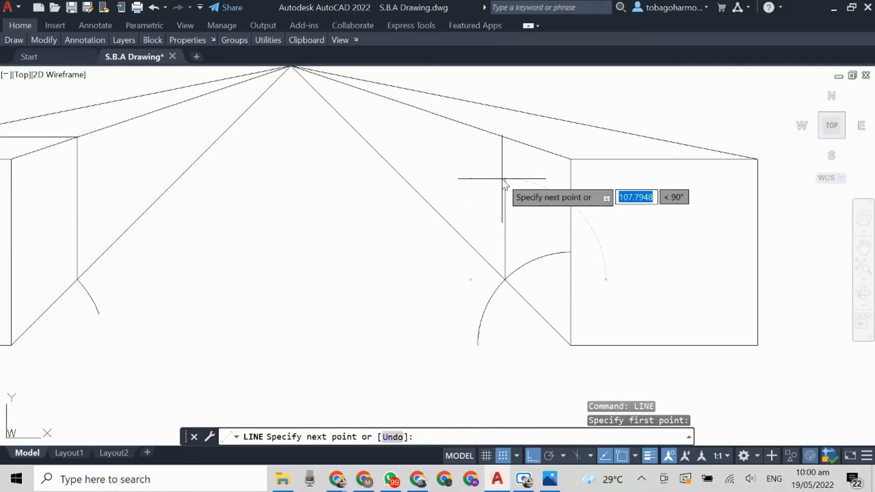
{"action": "middle_click_drag", "start_coordinate": [505, 184], "coordinate": [504, 207]}
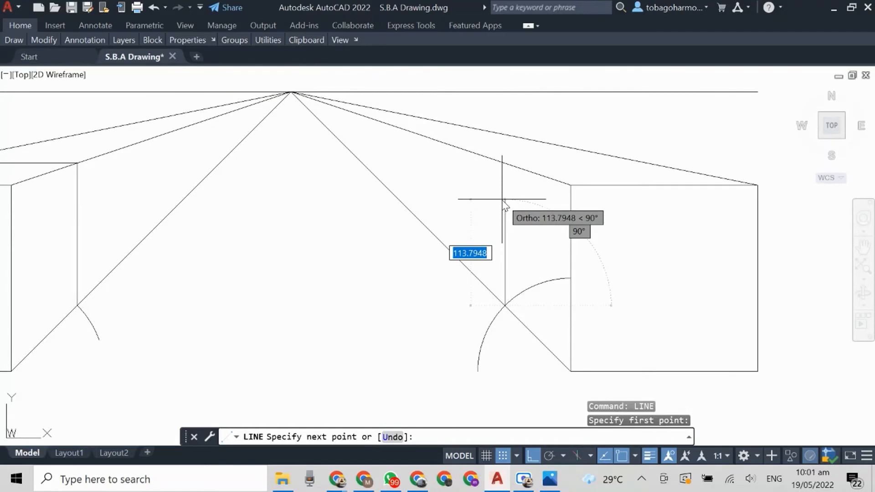
{"action": "left_click", "coordinate": [501, 109]}
{"action": "key", "text": "Return"}
Draw a horizontal line from the vertical's intersection with the right square's inner top projection line outward past the outer projection line.
{"action": "right_click", "coordinate": [565, 120]}
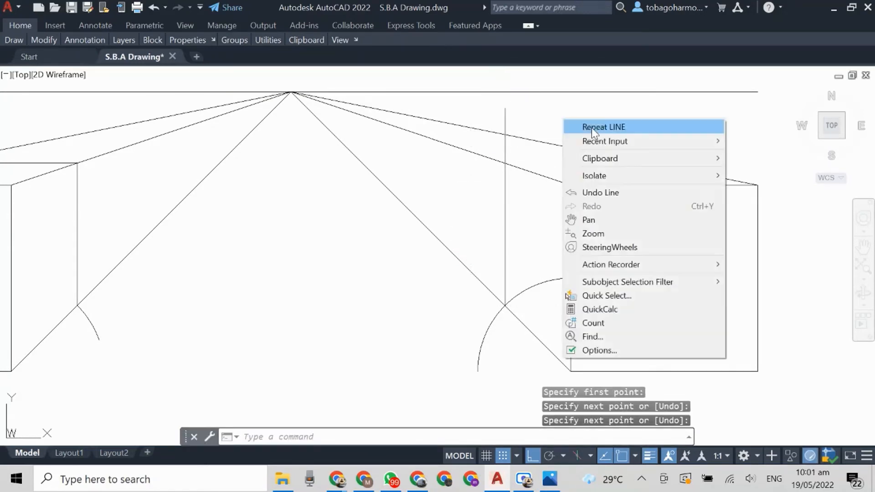
{"action": "left_click", "coordinate": [591, 128]}
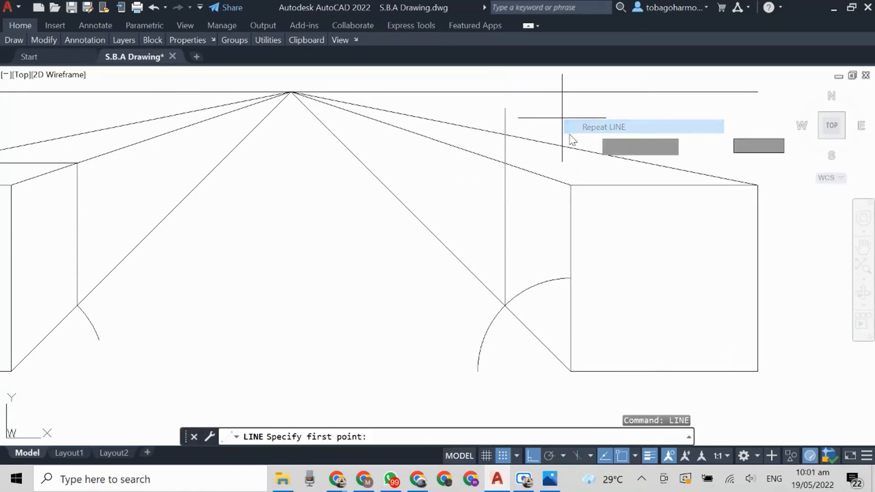
{"action": "left_click", "coordinate": [504, 163]}
{"action": "left_click", "coordinate": [710, 152]}
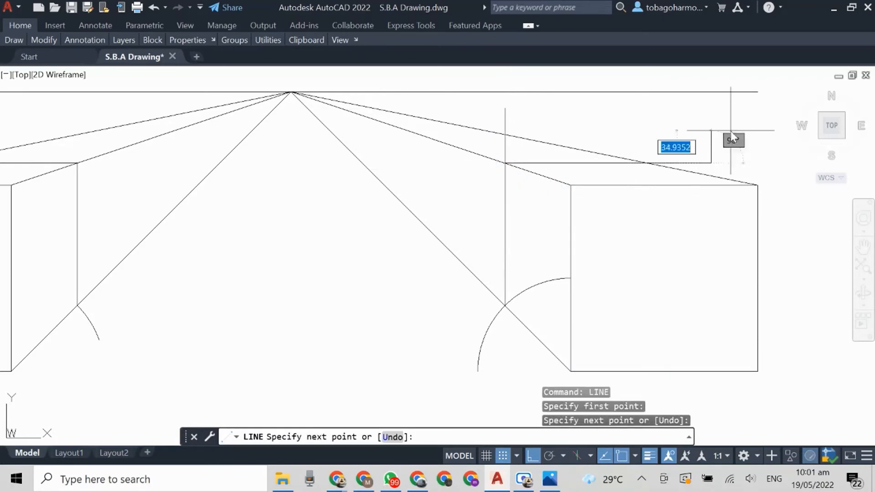
{"action": "key", "text": "Return"}
Trim the right box's vertical line above the rear top edge and its horizontal line beyond the outer projection line.
{"action": "type", "text": "trim"}
{"action": "key", "text": "Return"}
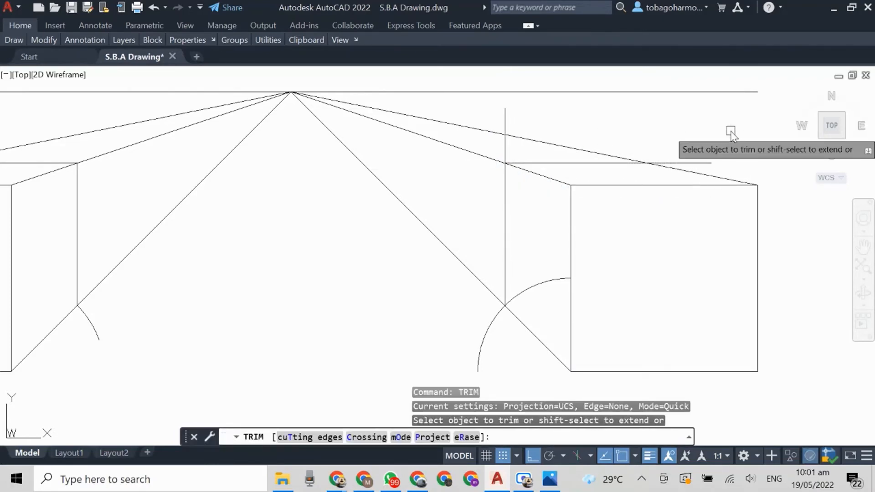
{"action": "left_click", "coordinate": [505, 129]}
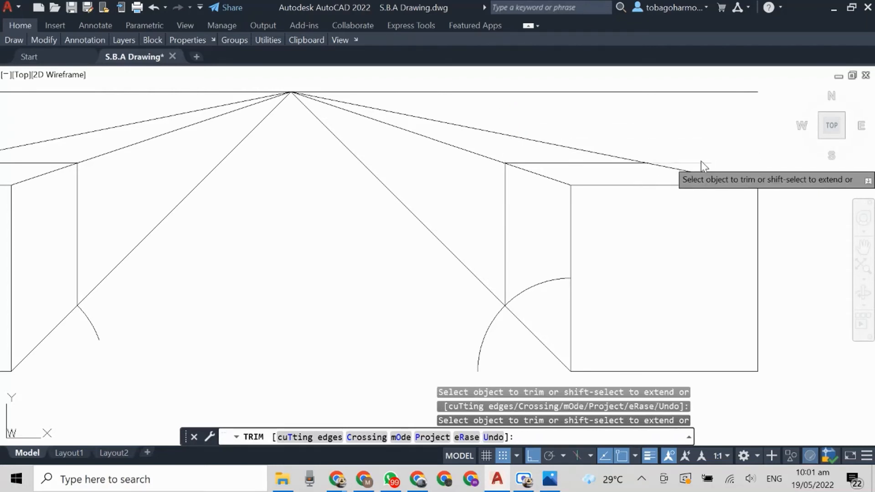
{"action": "key", "text": "Return"}
{"action": "scroll", "coordinate": [709, 144], "scroll_direction": "down", "scroll_amount": 3}
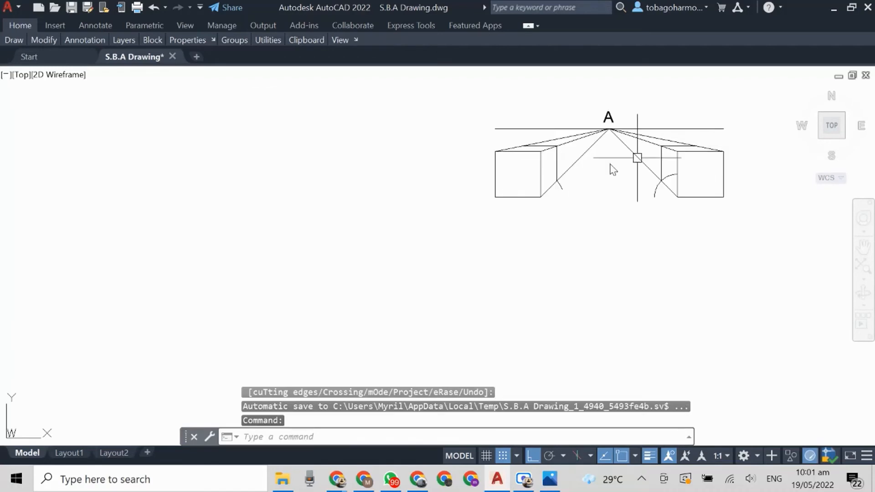
{"action": "mouse_move", "coordinate": [558, 172]}
{"action": "middle_mouse_down"}
{"action": "mouse_move", "coordinate": [553, 236]}
{"action": "mouse_move", "coordinate": [477, 241]}
{"action": "middle_mouse_up"}
{"action": "scroll", "coordinate": [474, 242], "scroll_direction": "up", "scroll_amount": 3}
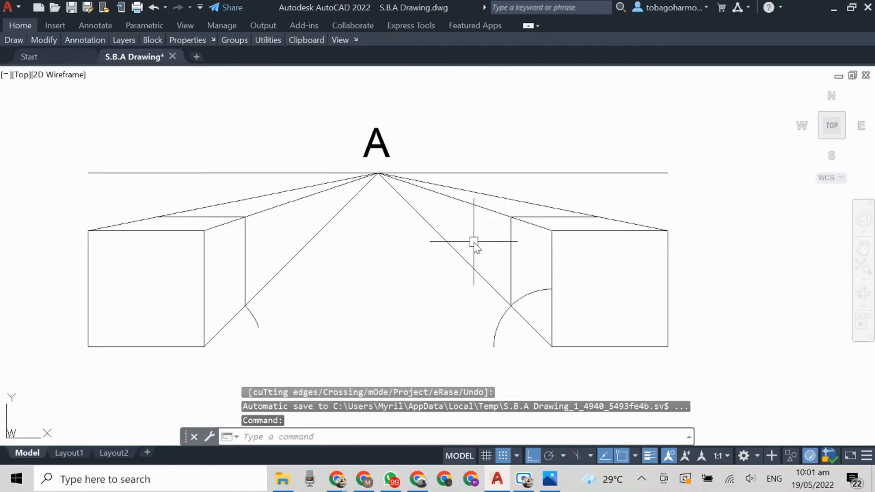
{"action": "scroll", "coordinate": [451, 227], "scroll_direction": "up", "scroll_amount": 2}
{"action": "scroll", "coordinate": [433, 237], "scroll_direction": "down", "scroll_amount": 2}
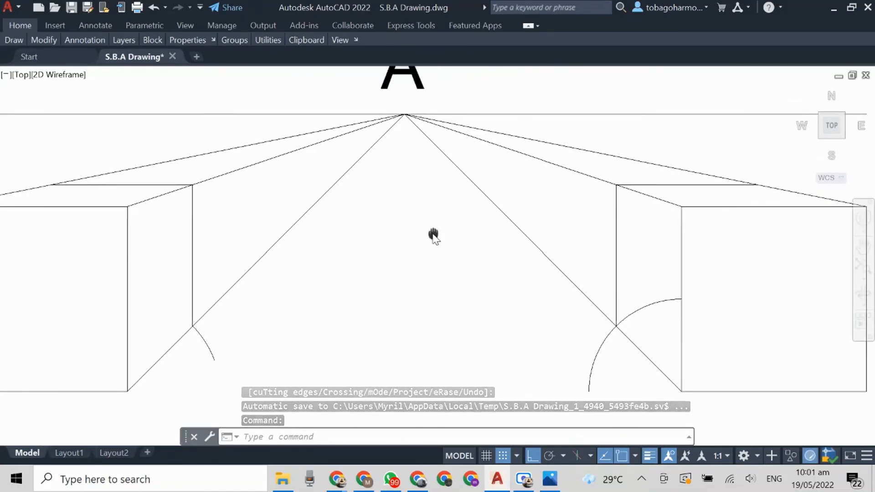
{"action": "middle_click_drag", "start_coordinate": [431, 237], "coordinate": [440, 250]}
{"action": "scroll", "coordinate": [440, 242], "scroll_direction": "up", "scroll_amount": 2}
{"action": "scroll", "coordinate": [438, 242], "scroll_direction": "down", "scroll_amount": 2}
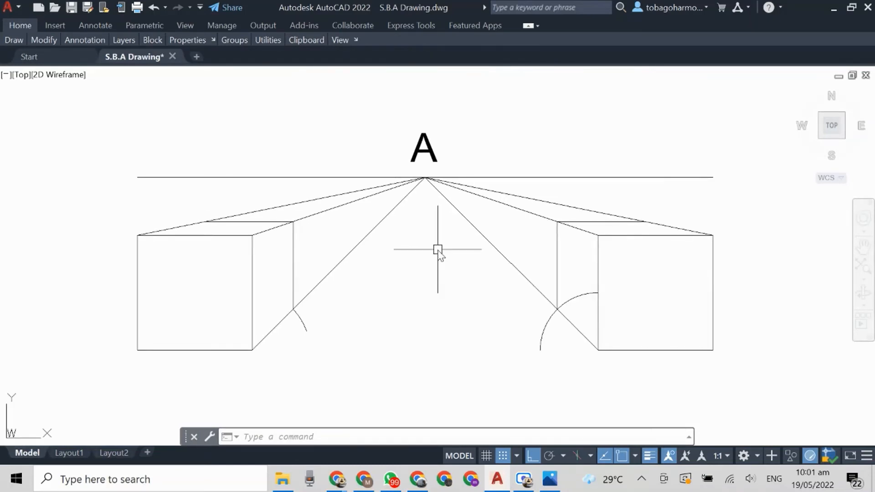
Make Layer8 the current layer and trace the four edges of the left box's square front face with connected lines.
{"action": "mouse_move", "coordinate": [124, 38]}
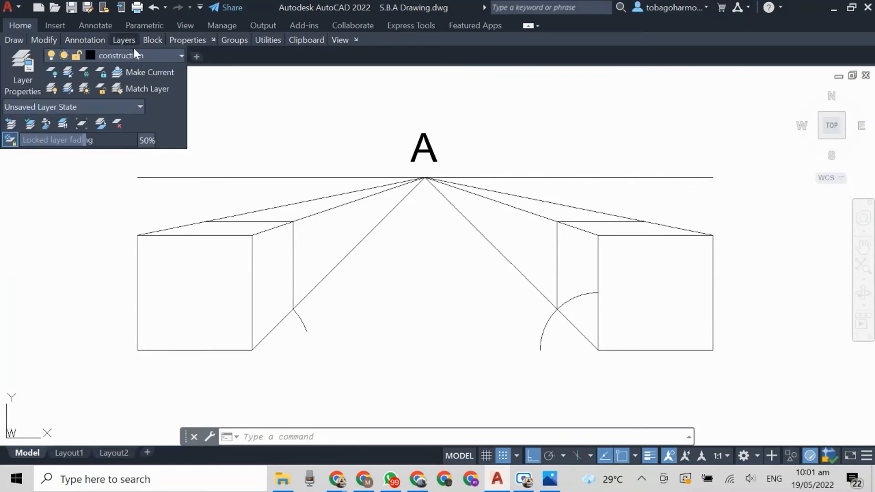
{"action": "left_click", "coordinate": [136, 55]}
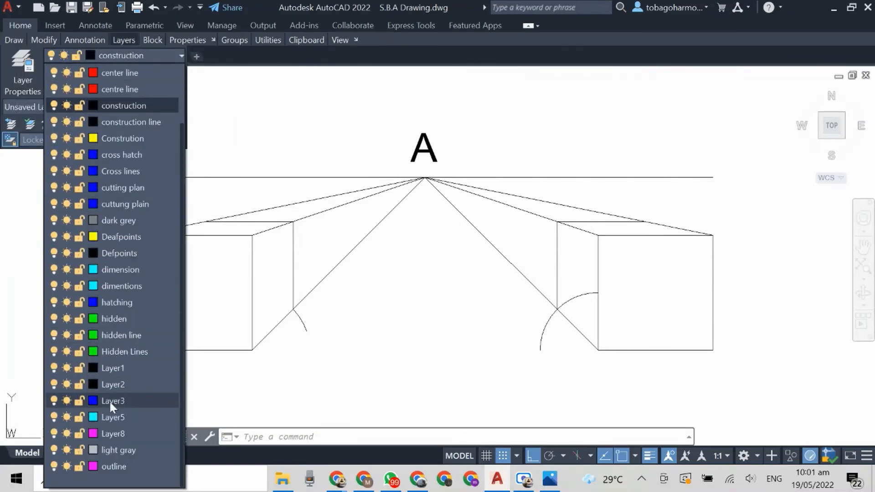
{"action": "left_click", "coordinate": [107, 432]}
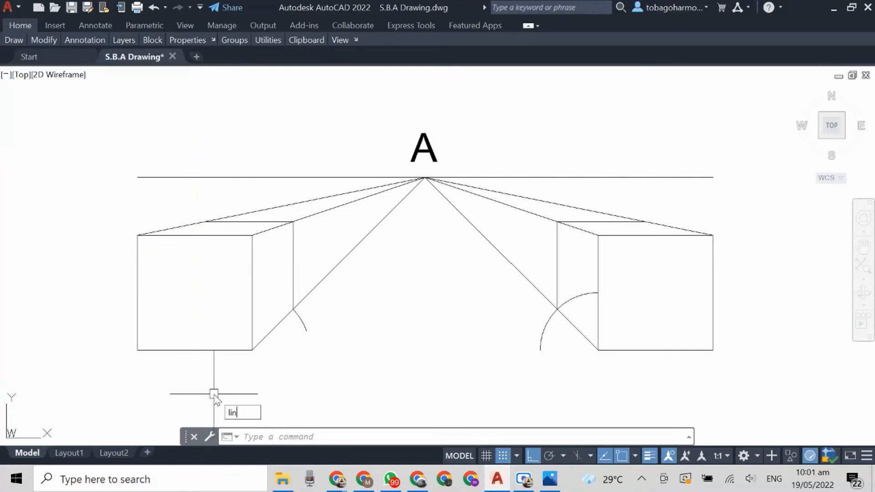
{"action": "type", "text": "l"}
{"action": "key", "text": "Return"}
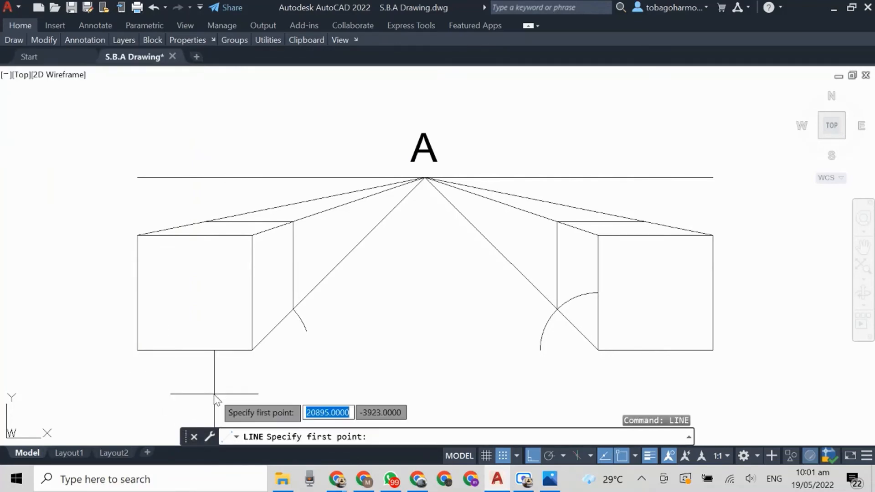
{"action": "left_click", "coordinate": [137, 350]}
{"action": "left_click", "coordinate": [252, 350]}
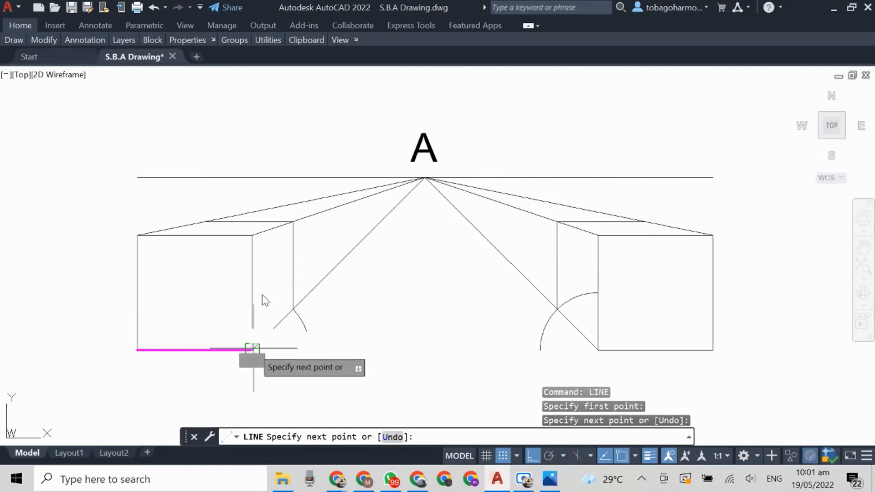
{"action": "left_click", "coordinate": [252, 235]}
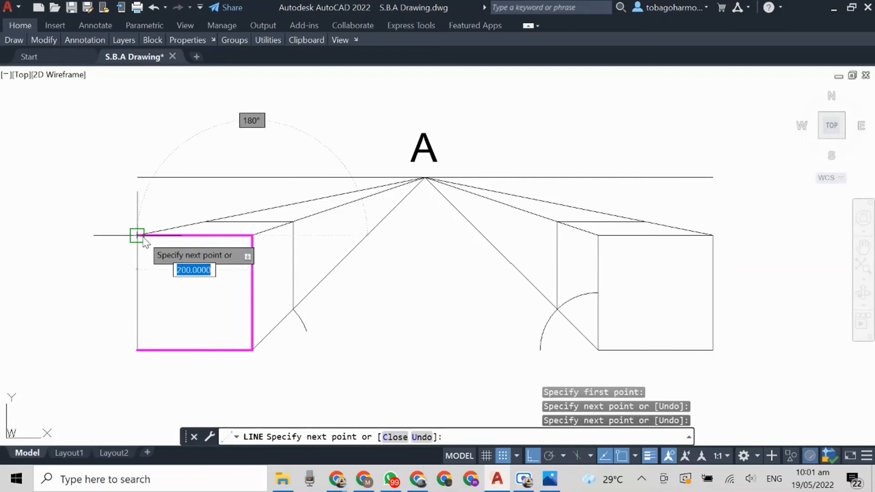
{"action": "left_click", "coordinate": [137, 236]}
{"action": "left_click", "coordinate": [137, 350]}
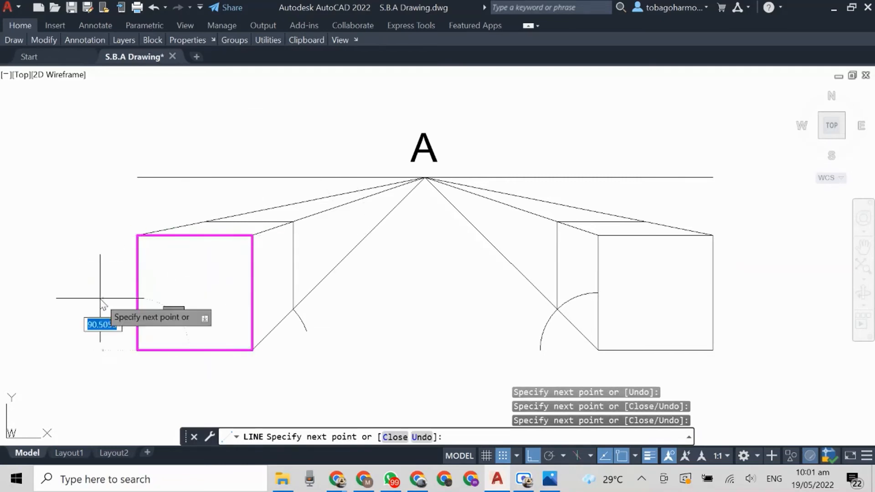
{"action": "key", "text": "Return"}
Trace the left box's outer top receding edge, rear top edge, rear vertical and lower receding edge, ending at the front face's bottom-right corner.
{"action": "right_click", "coordinate": [97, 248]}
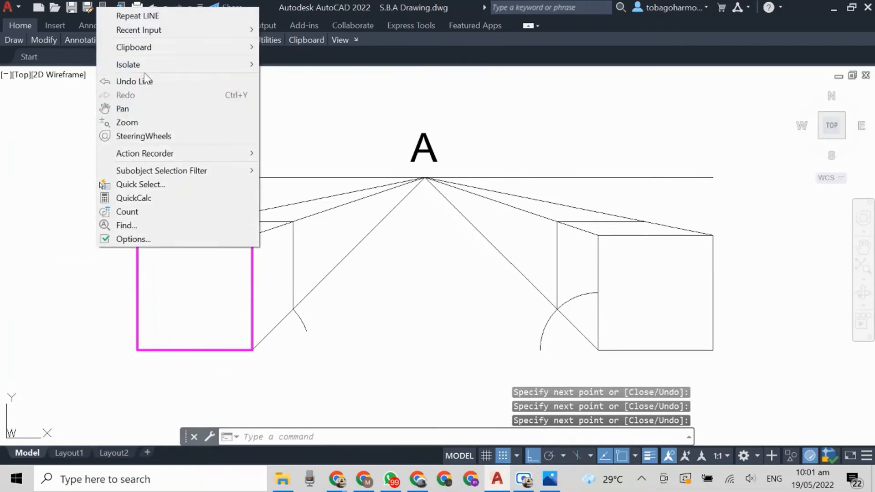
{"action": "left_click", "coordinate": [134, 16]}
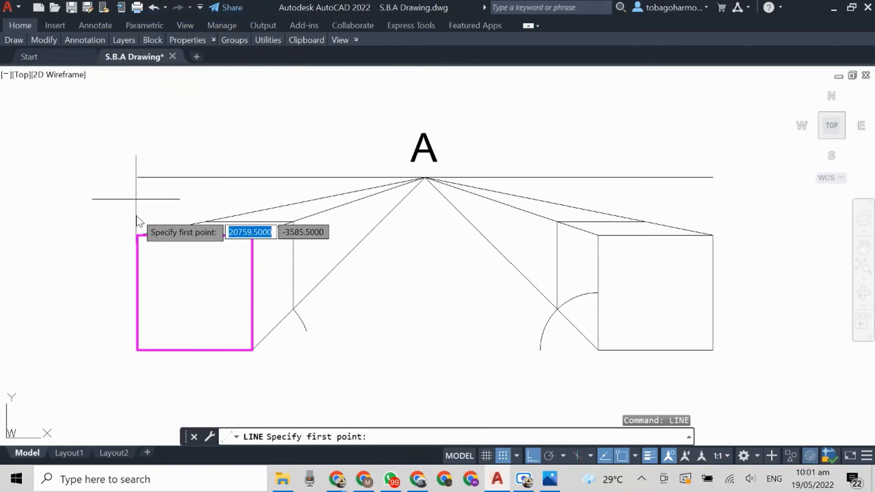
{"action": "left_click", "coordinate": [137, 235]}
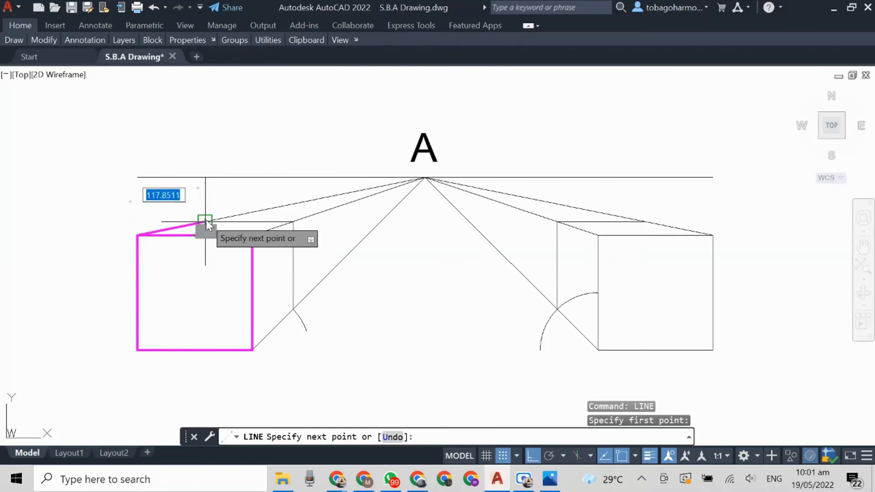
{"action": "left_click", "coordinate": [205, 221]}
{"action": "left_click", "coordinate": [293, 222]}
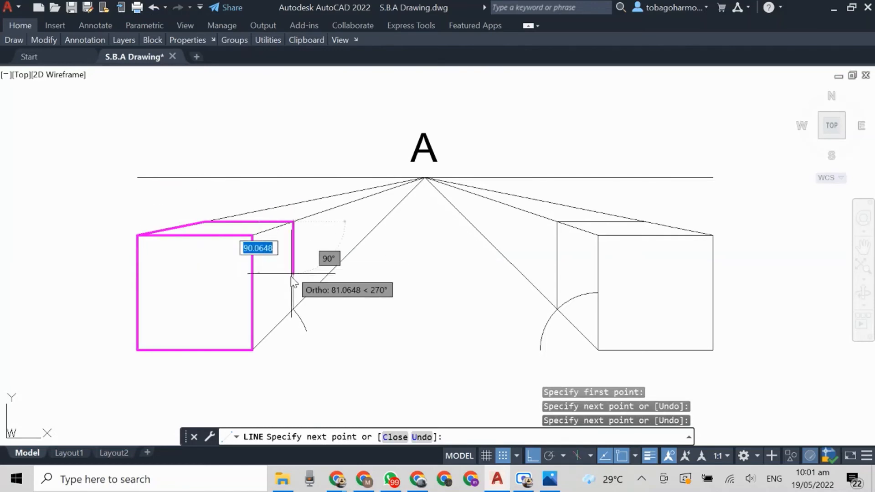
{"action": "left_click", "coordinate": [293, 310]}
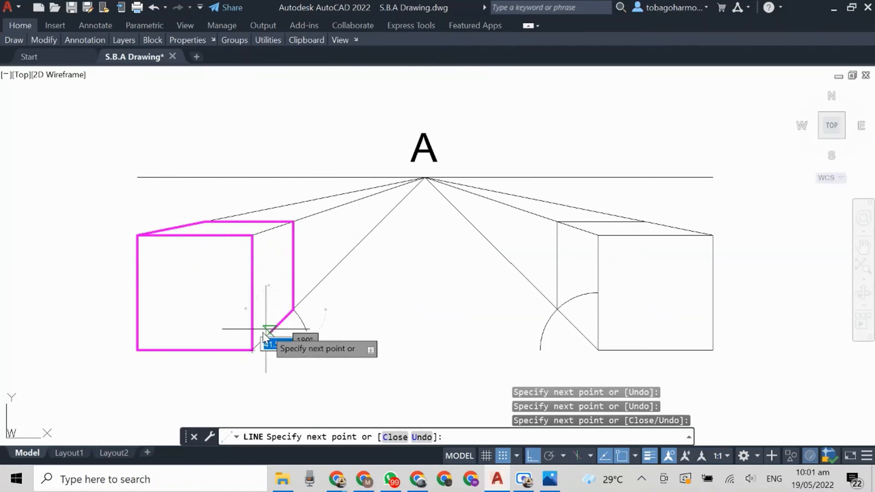
{"action": "left_click", "coordinate": [252, 350]}
{"action": "key", "text": "Return"}
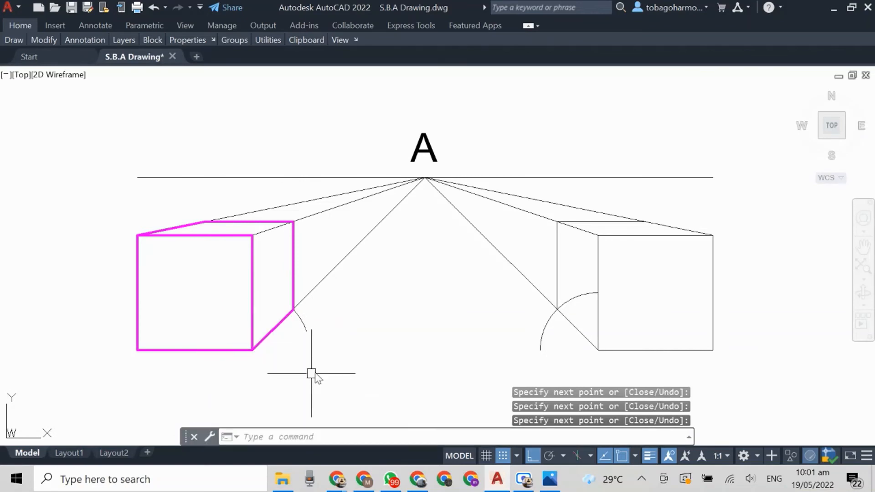
Trace the left box's inner top receding edge from the front face's top-right corner to the rear vertical's upper end.
{"action": "right_click", "coordinate": [316, 371]}
{"action": "left_click", "coordinate": [369, 140]}
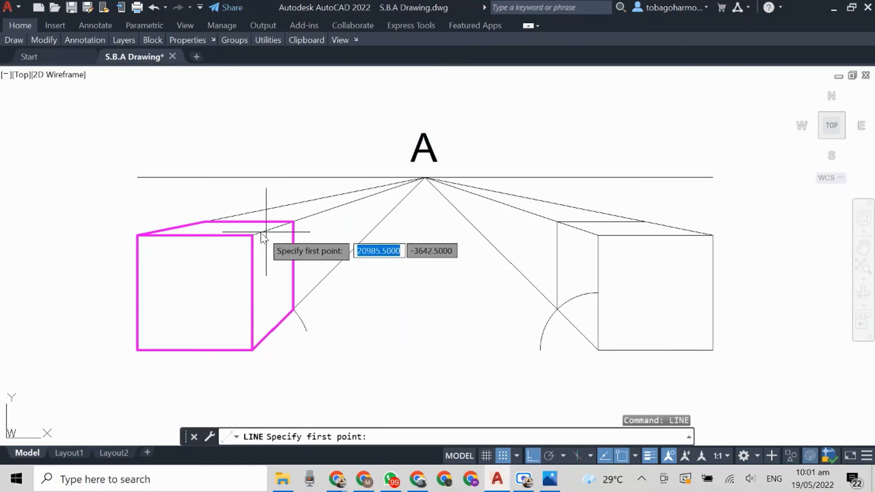
{"action": "left_click", "coordinate": [252, 235]}
{"action": "left_click", "coordinate": [293, 222]}
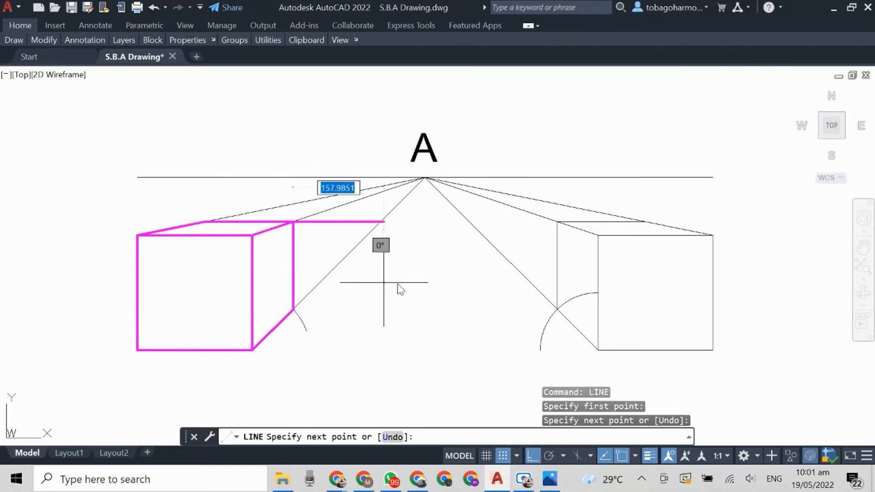
{"action": "key", "text": "Return"}
Trace the four edges of the right box's square front face, starting and ending at its bottom-left corner.
{"action": "middle_click_drag", "start_coordinate": [423, 285], "coordinate": [335, 260]}
{"action": "right_click", "coordinate": [322, 299]}
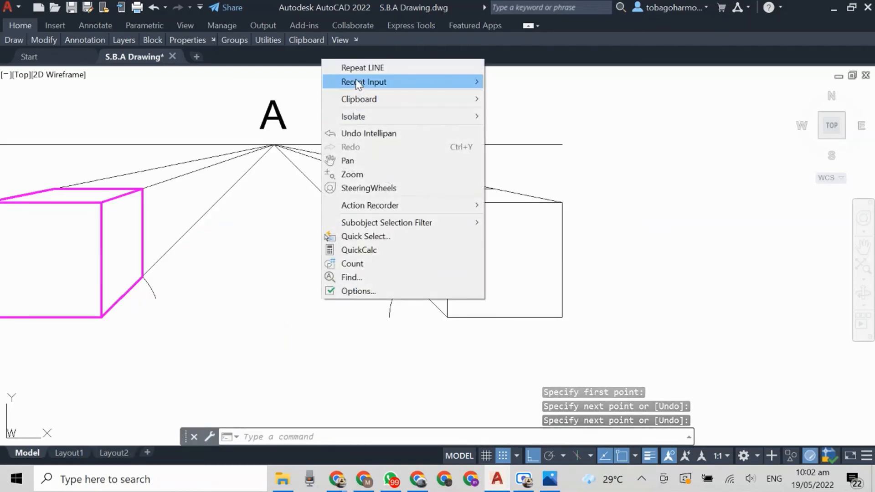
{"action": "left_click", "coordinate": [359, 67]}
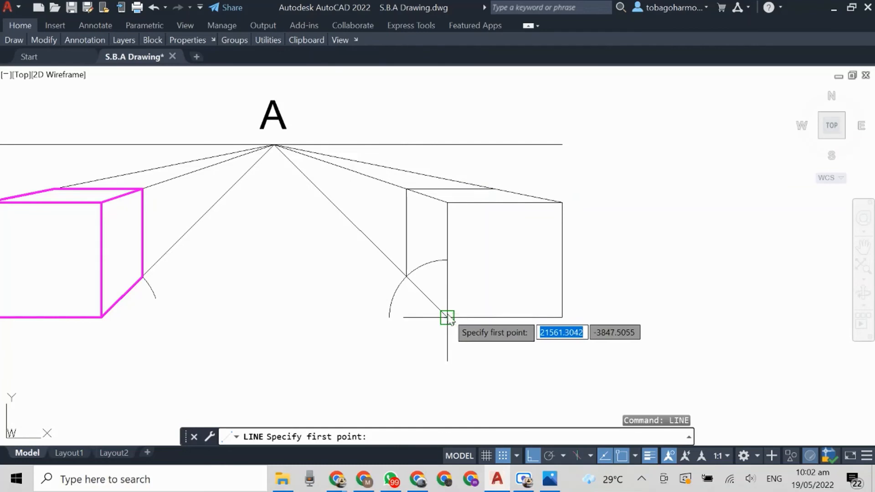
{"action": "left_click", "coordinate": [446, 318]}
{"action": "left_click", "coordinate": [562, 318]}
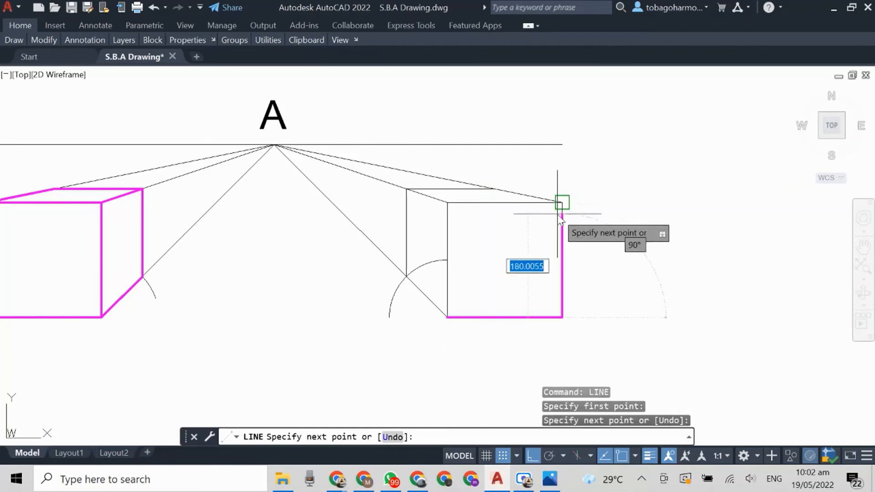
{"action": "left_click", "coordinate": [562, 202]}
{"action": "left_click", "coordinate": [447, 202]}
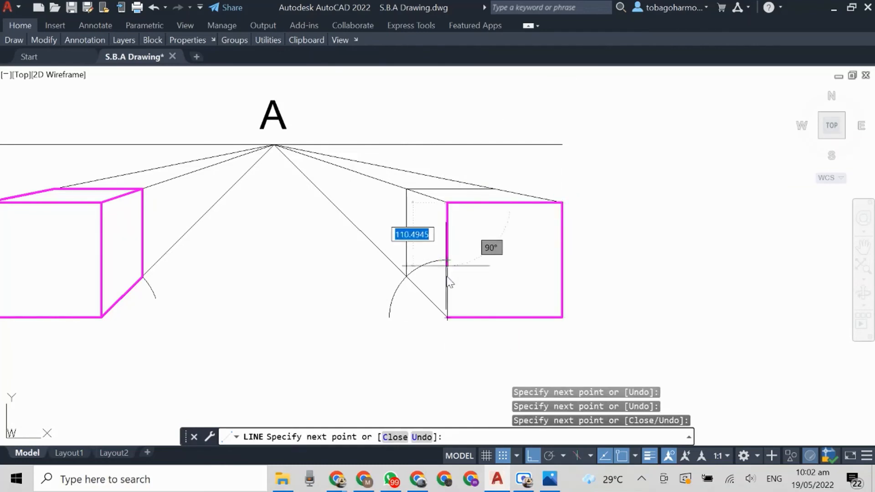
{"action": "left_click", "coordinate": [447, 318]}
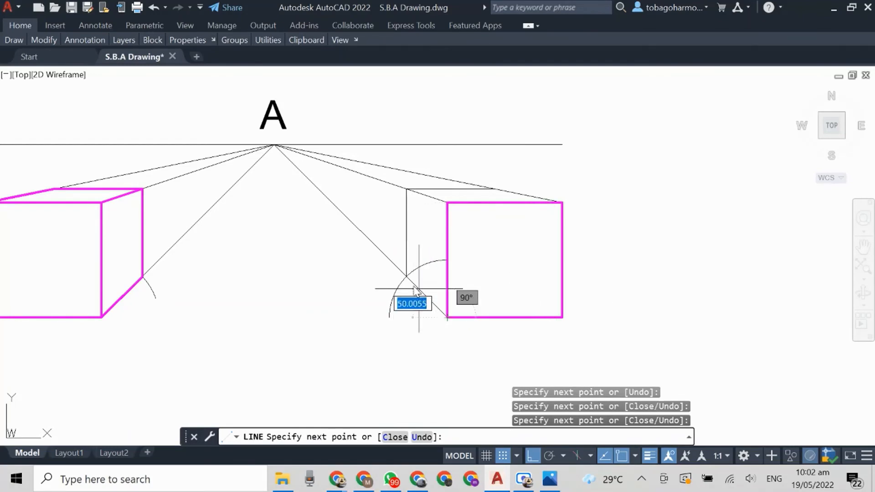
Trace the right box's lower receding edge, rear vertical and inner top receding edge, ending at the front face's top-left corner.
{"action": "left_click", "coordinate": [406, 276]}
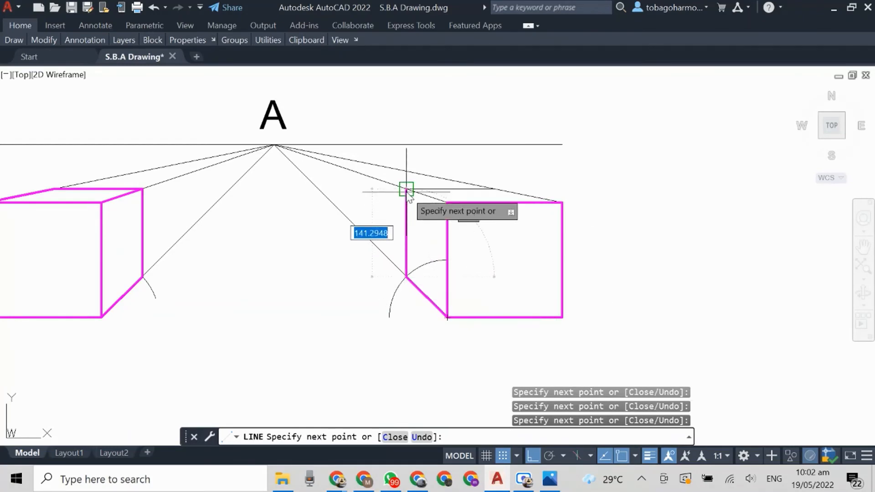
{"action": "left_click", "coordinate": [406, 188]}
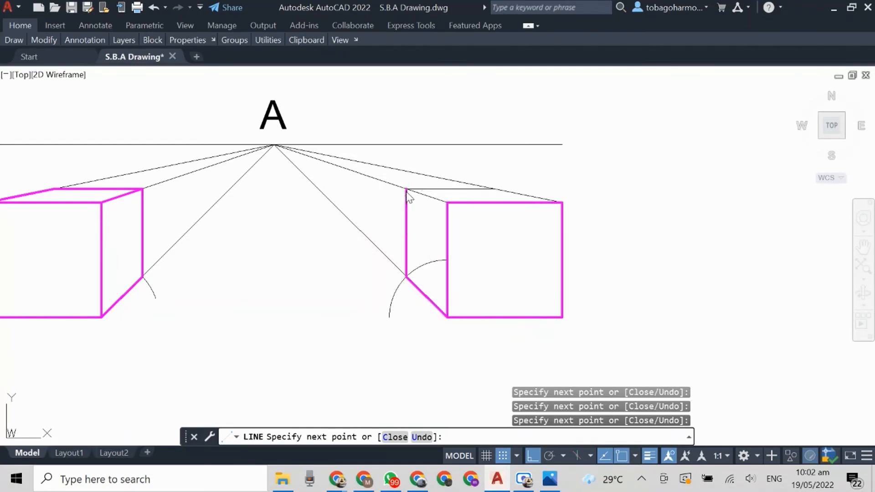
{"action": "left_click", "coordinate": [441, 201]}
{"action": "key", "text": "Return"}
Trace the right box's outer top receding edge and rear top edge from the front face's top-right corner to the rear vertical's upper end.
{"action": "right_click", "coordinate": [602, 180]}
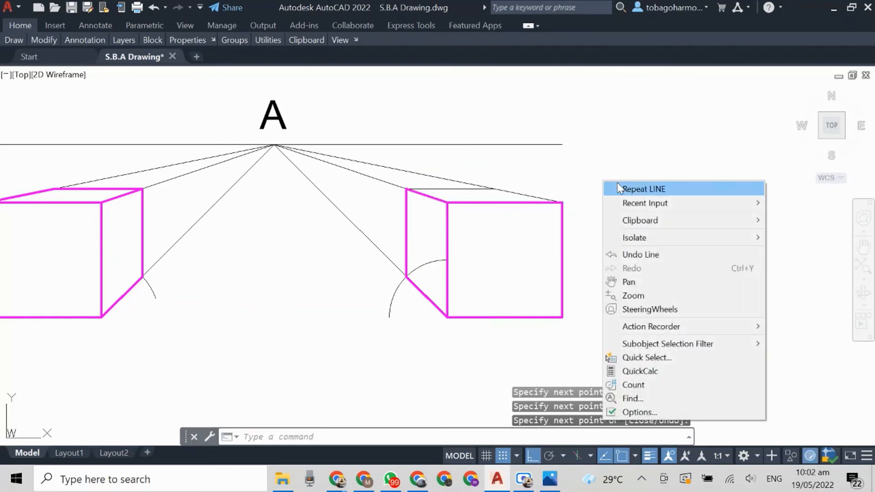
{"action": "left_click", "coordinate": [618, 188]}
{"action": "left_click", "coordinate": [562, 201]}
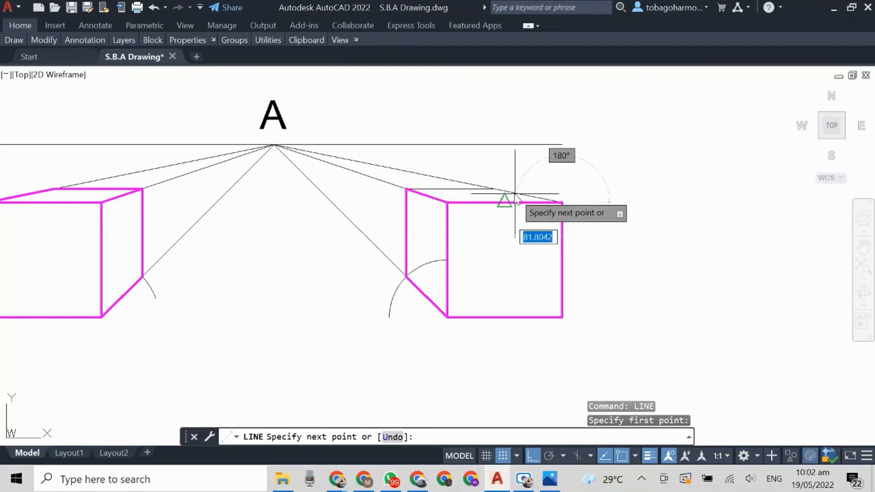
{"action": "left_click", "coordinate": [495, 187]}
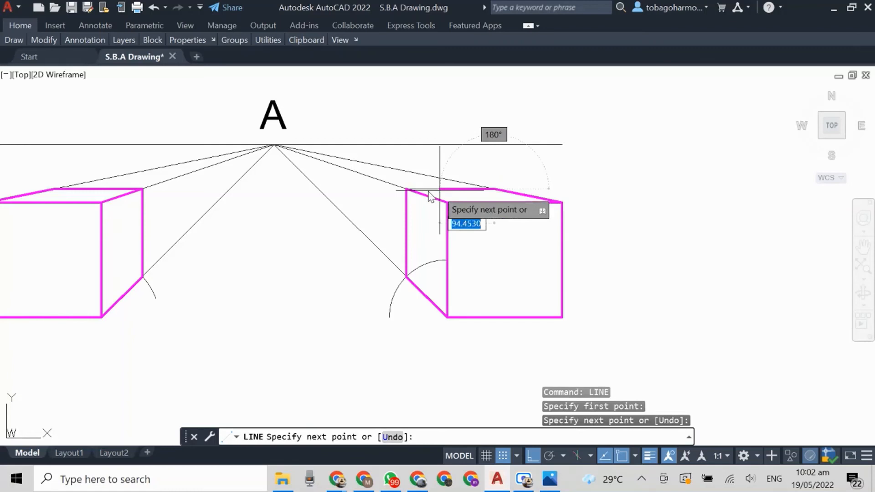
{"action": "left_click", "coordinate": [406, 188]}
{"action": "key", "text": "Return"}
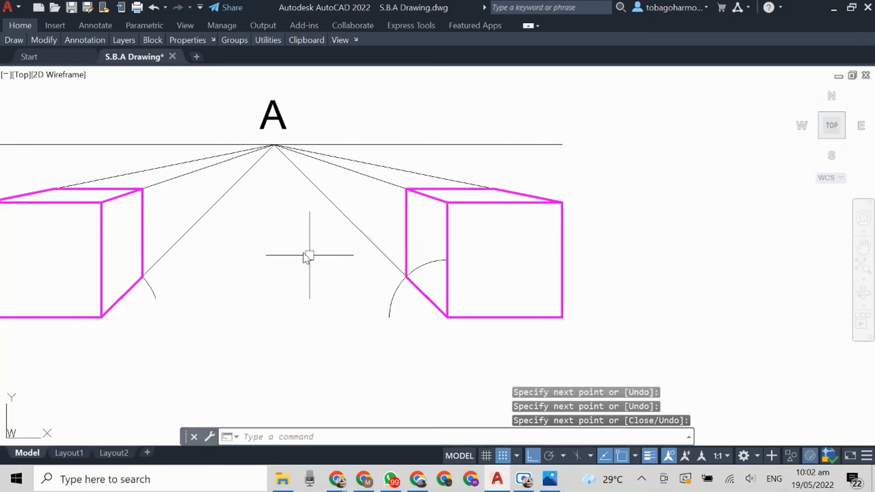
{"action": "middle_click_drag", "start_coordinate": [278, 244], "coordinate": [404, 261]}
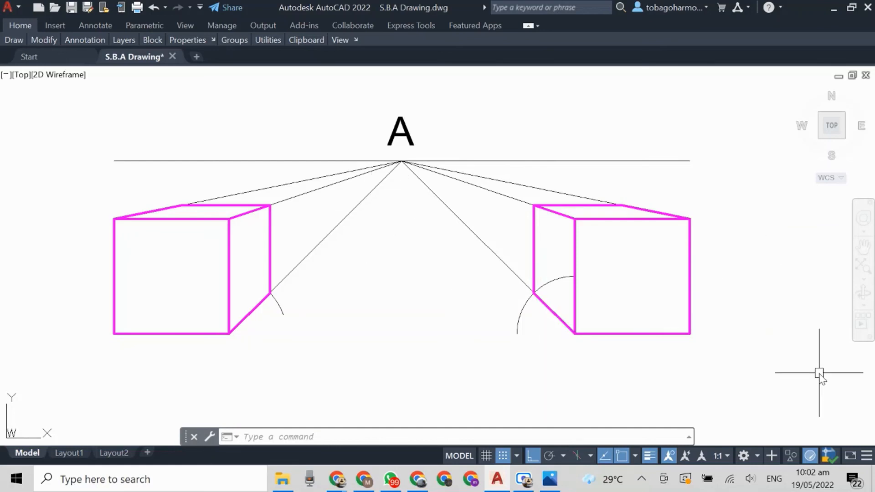
{"action": "middle_click_drag", "start_coordinate": [806, 348], "coordinate": [828, 349]}
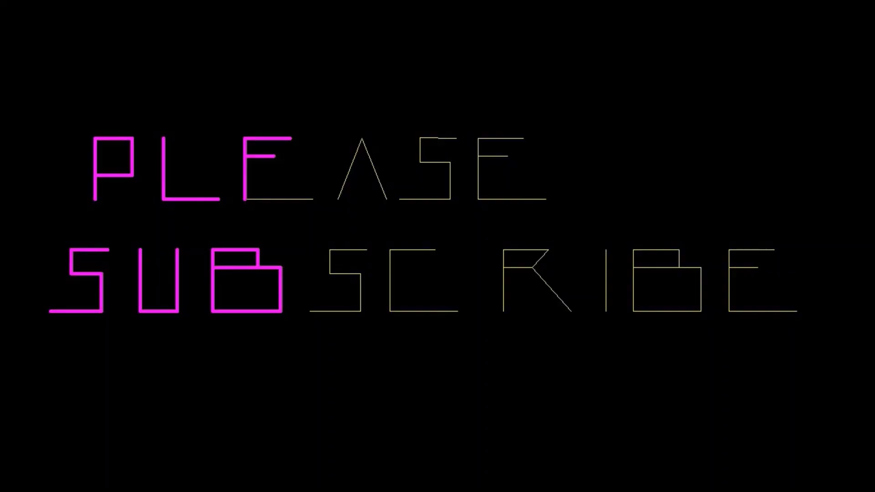
{"action": "left_click", "coordinate": [24, 66]}
{"action": "left_click", "coordinate": [844, 369]}
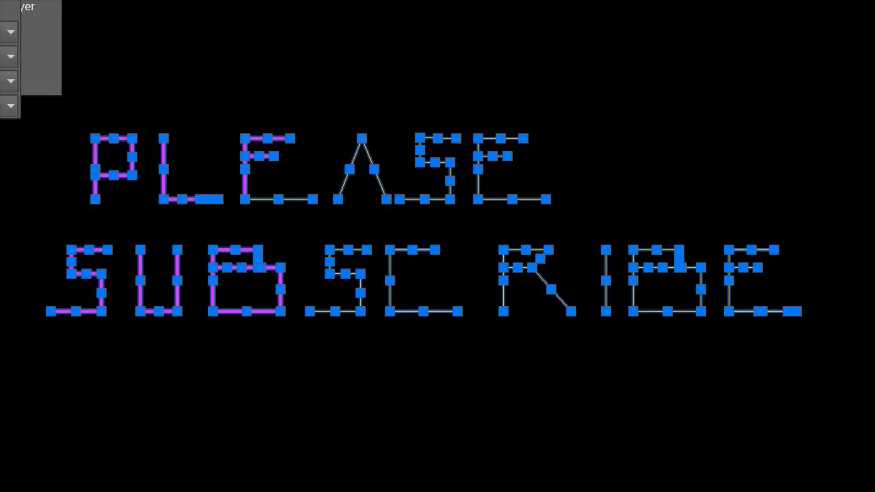